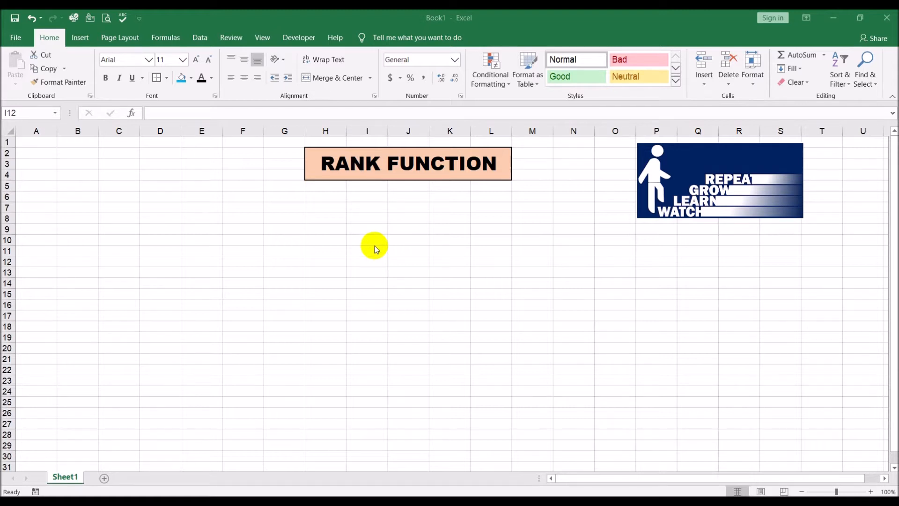
Enter the heading Number in A1 and the values 1 to 5 in cells A2 to A6
left_click(375, 245)
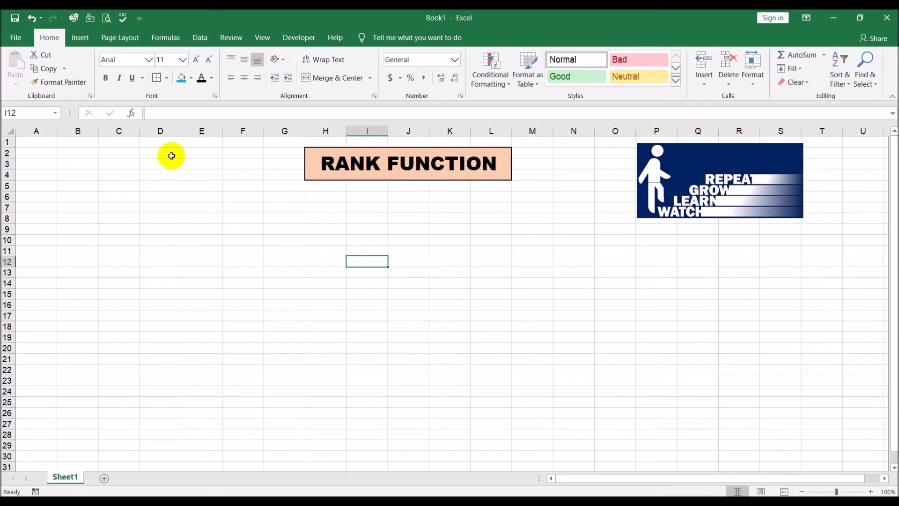
left_click(50, 143)
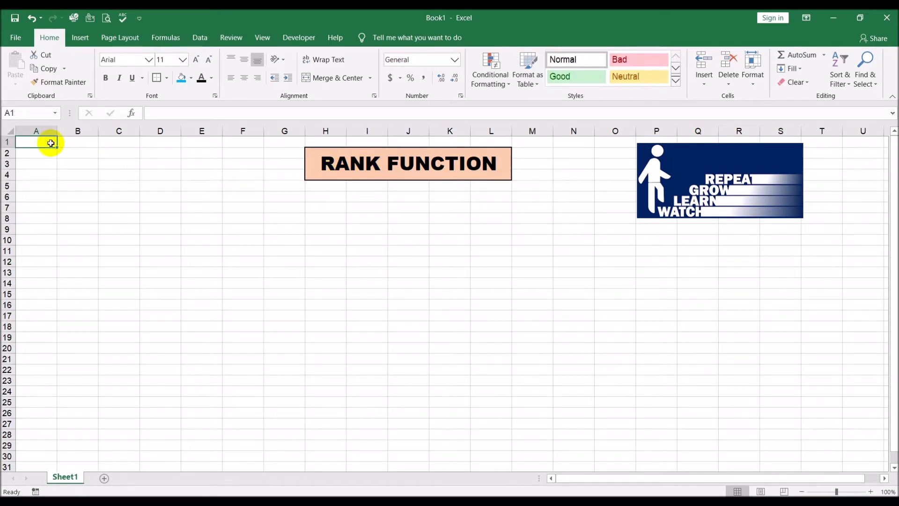
type("Number")
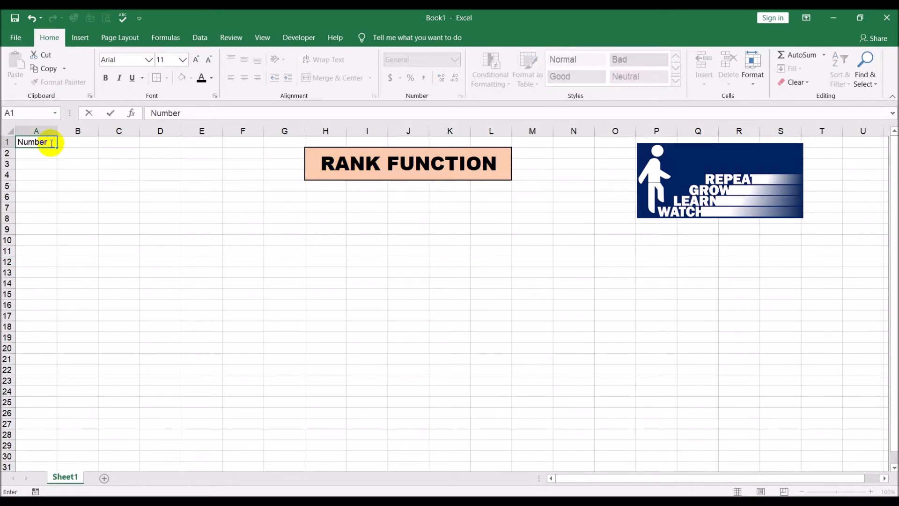
key("Return")
type("1 2 3 4 5")
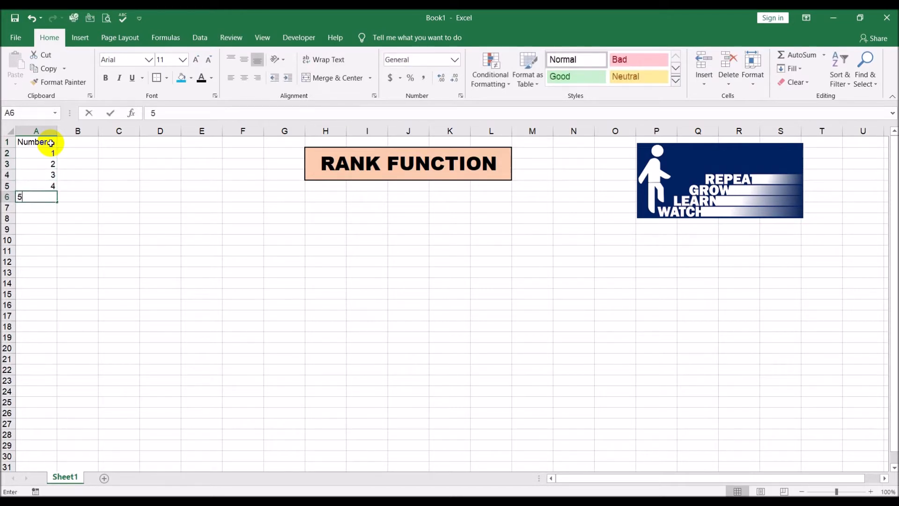
key("Return")
left_click(219, 282)
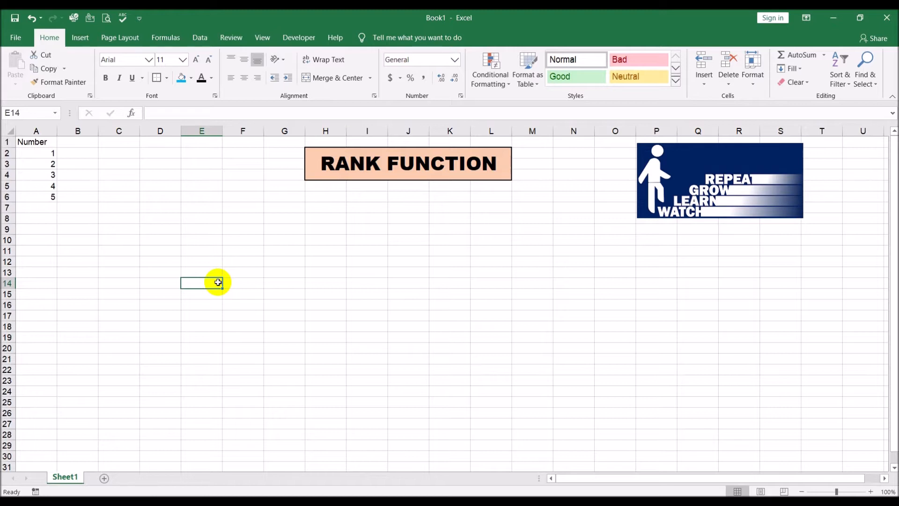
Fill cell A5, which holds the number 4, with yellow
left_click(41, 185)
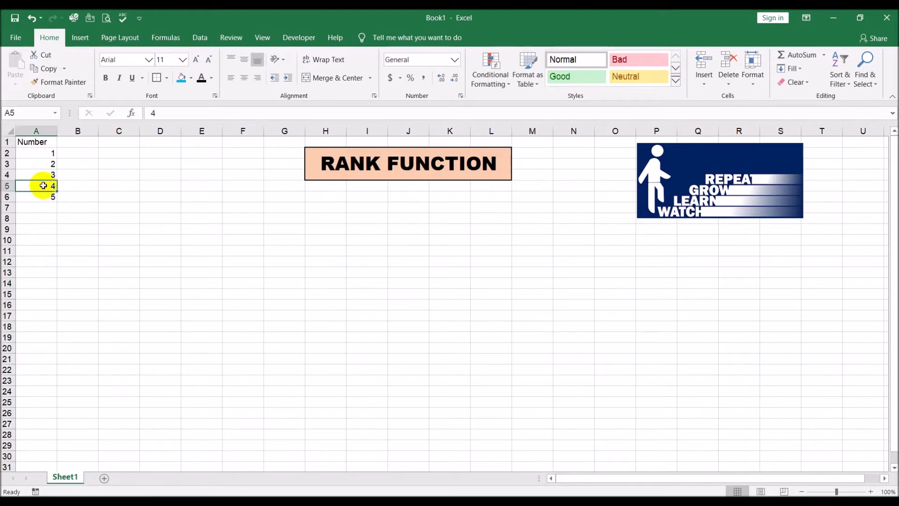
left_click(191, 78)
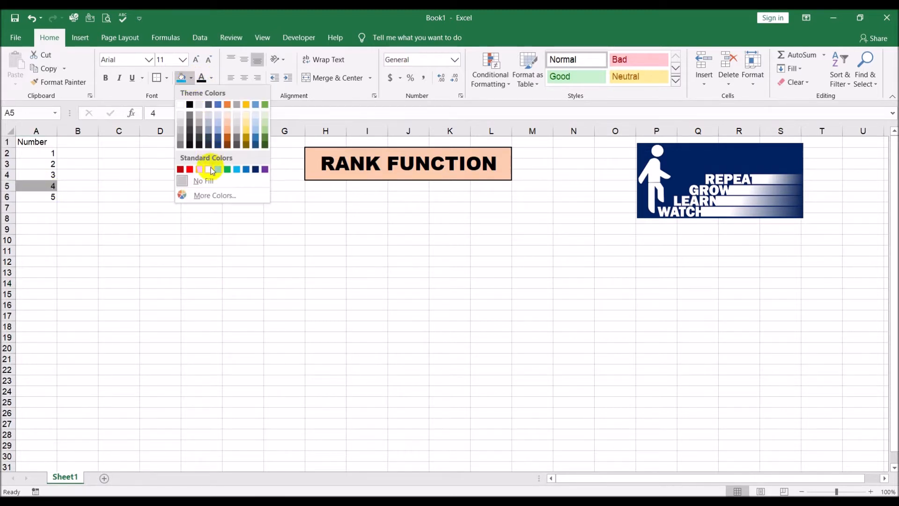
left_click(211, 171)
left_click(199, 230)
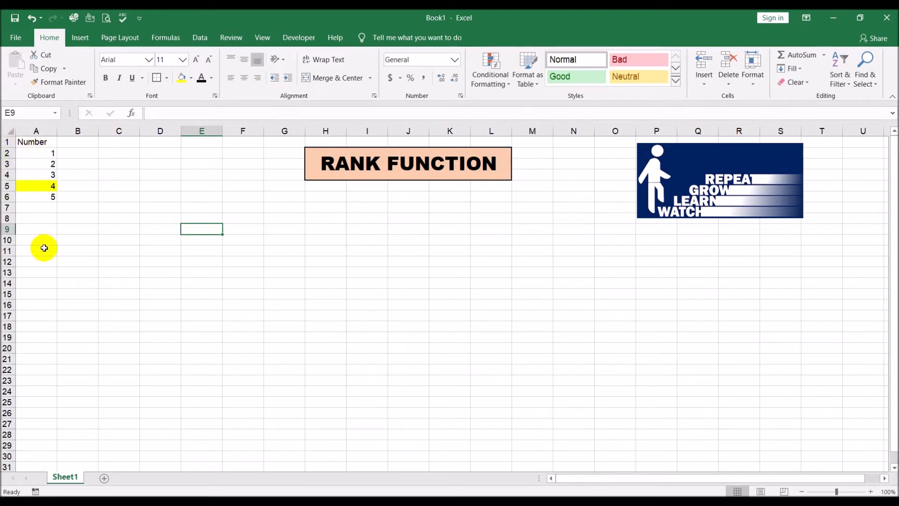
Enter the heading "Decending order" in B1 and widen column B to fit it
left_click(82, 148)
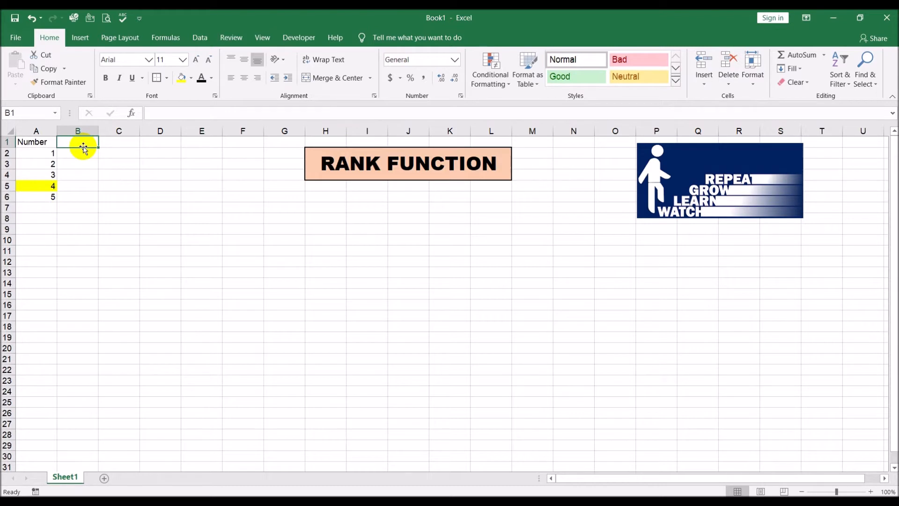
type("Dece")
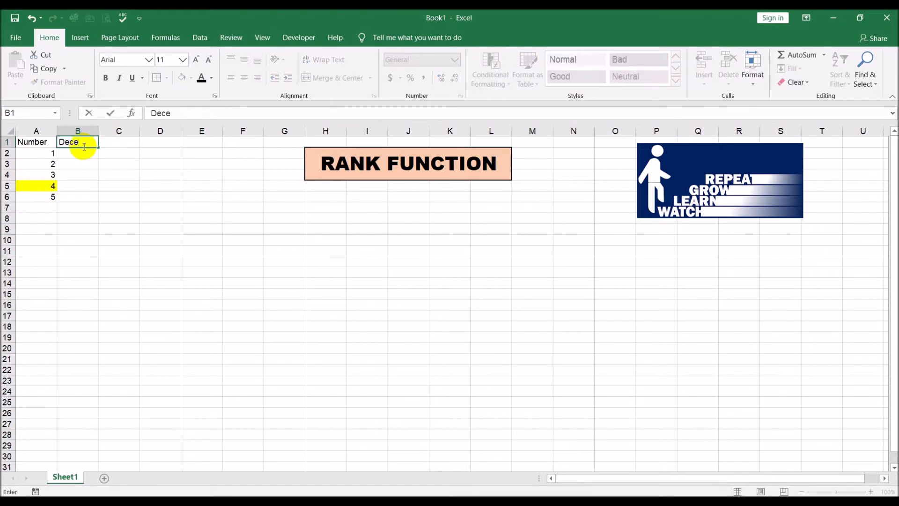
key("BackSpace")
type("cending")
key("BackSpace")
key("BackSpace")
key("BackSpace")
key("BackSpace")
key("BackSpace")
key("BackSpace")
key("BackSpace")
type("ending order")
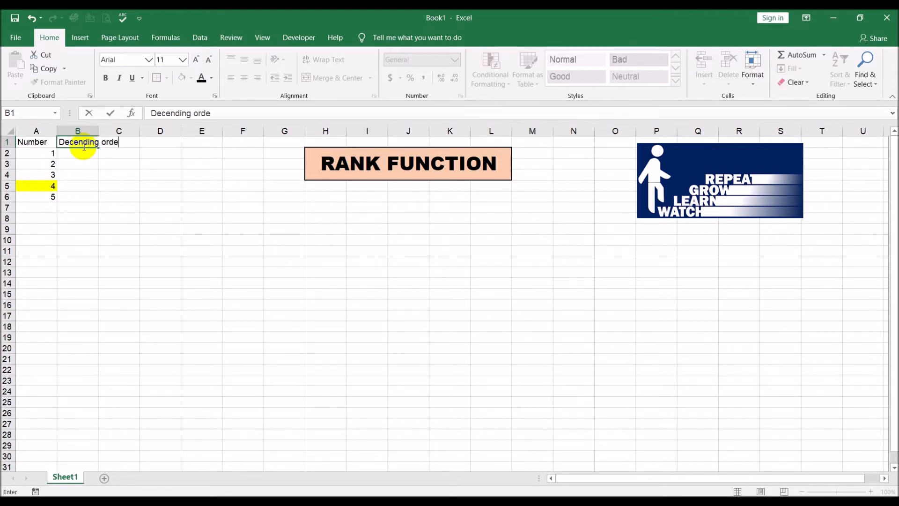
key("Return")
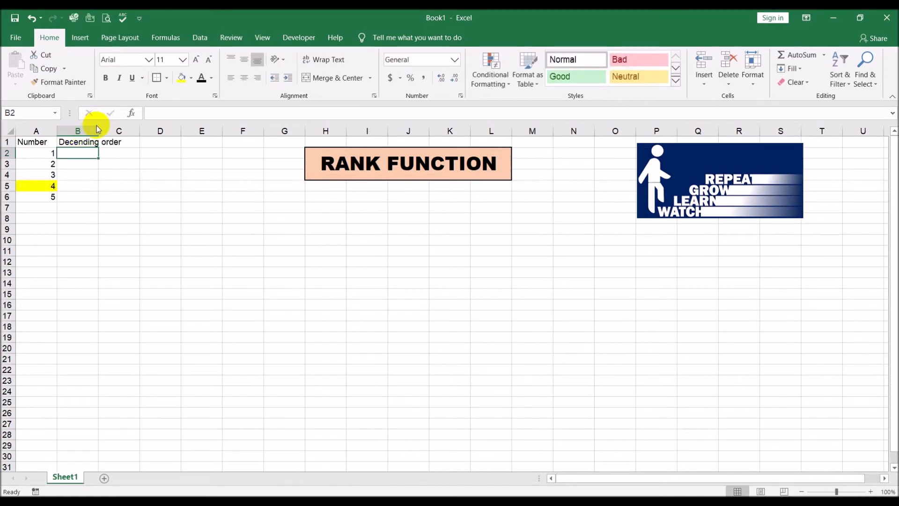
left_click_drag(98, 129, 97, 129)
double_click(97, 129)
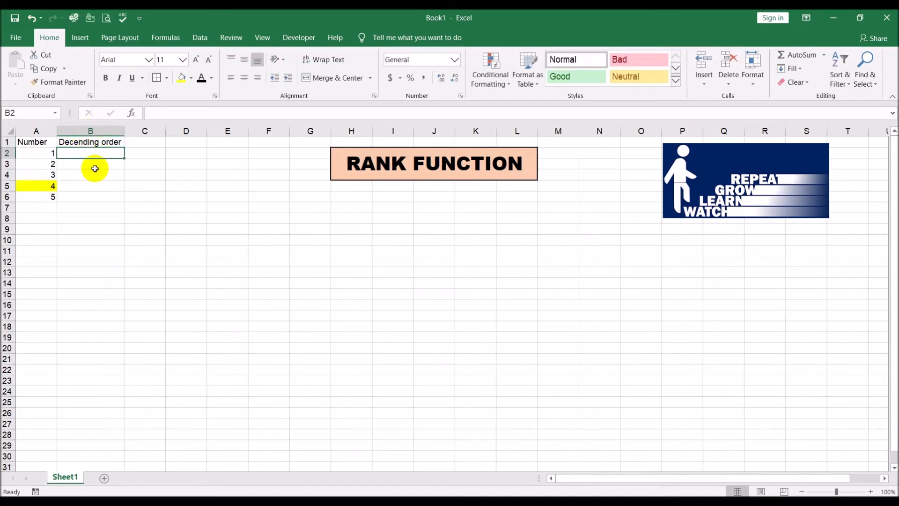
Enter 5, 4, 3, 2 and 1 down cells B2 to B6 and fill B3 with yellow
type("5")
key("Return")
type("4")
key("Return")
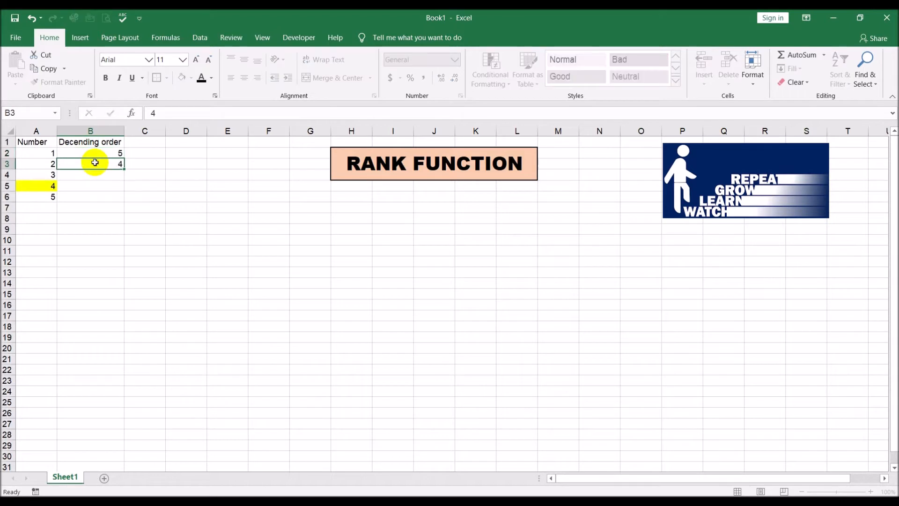
type("3")
key("Return")
type("2 1")
key("Return")
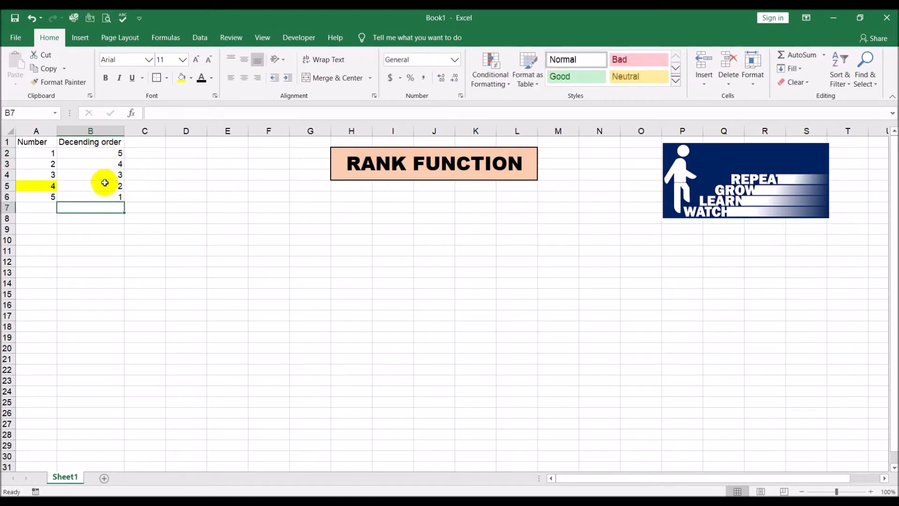
left_click(104, 163)
left_click(181, 78)
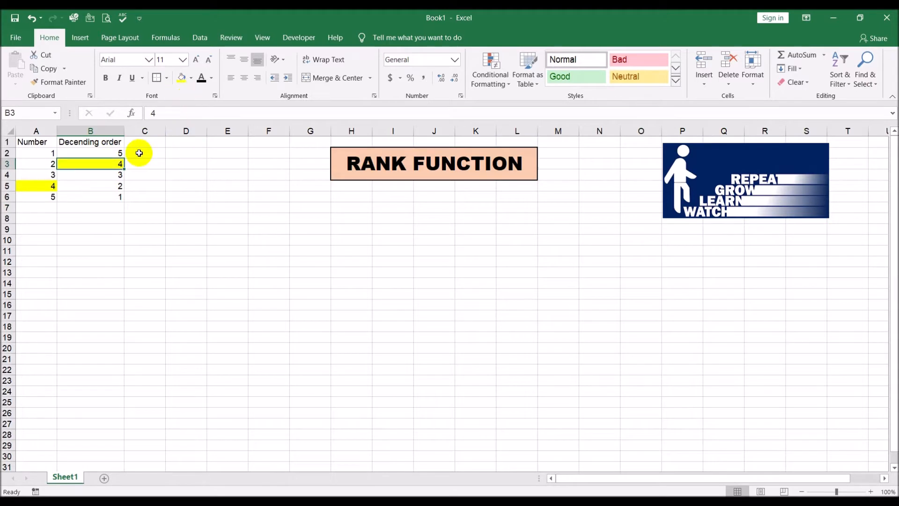
Enter the ranks 1 to 5 down cells C2 to C6 and fill C3 with yellow
left_click(140, 152)
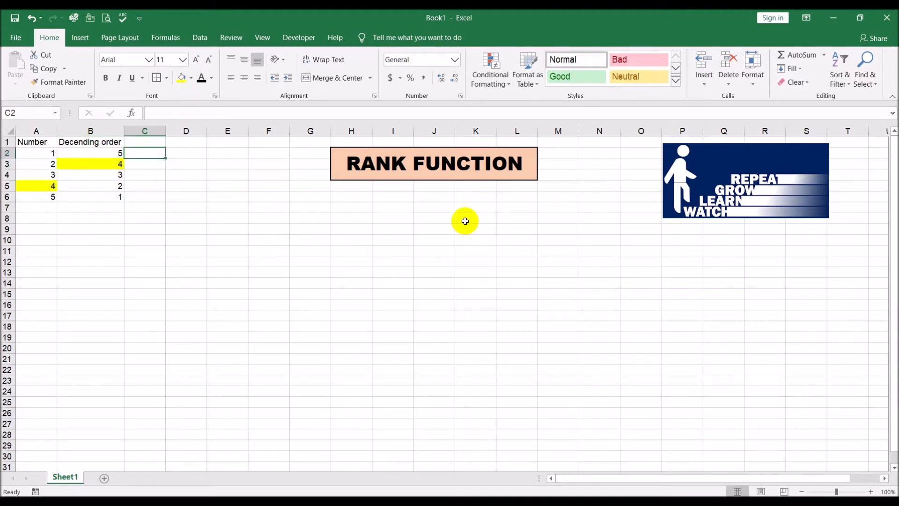
type("1")
key("Return")
type("2")
key("Return")
type("3")
key("Return")
type("4 5")
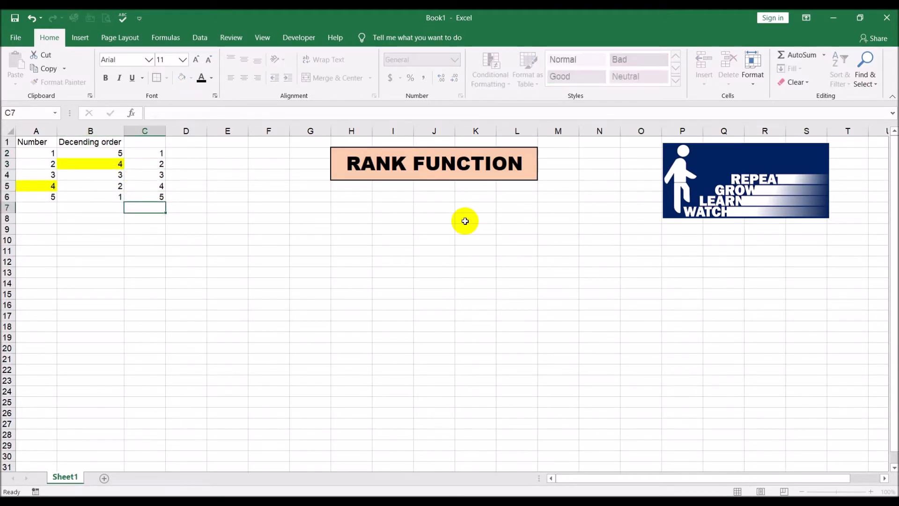
left_click(132, 161)
left_click(181, 78)
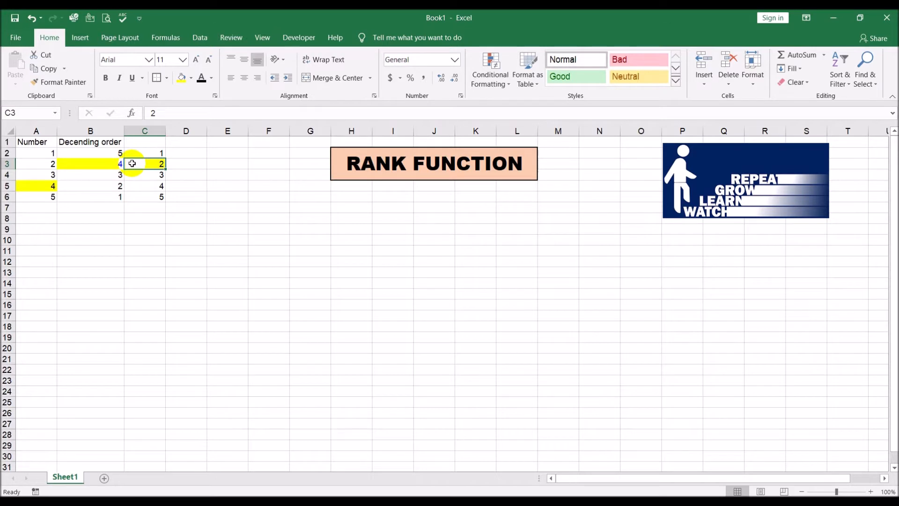
Enter the formula =RANK(A5,A2:A6) in D3 to rank the number 4 within the list
left_click(201, 167)
type("=rank")
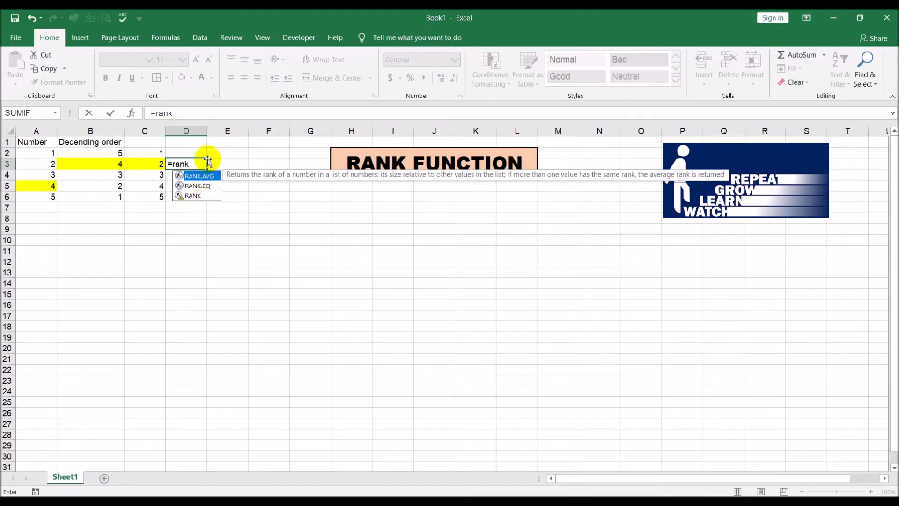
left_click(193, 197)
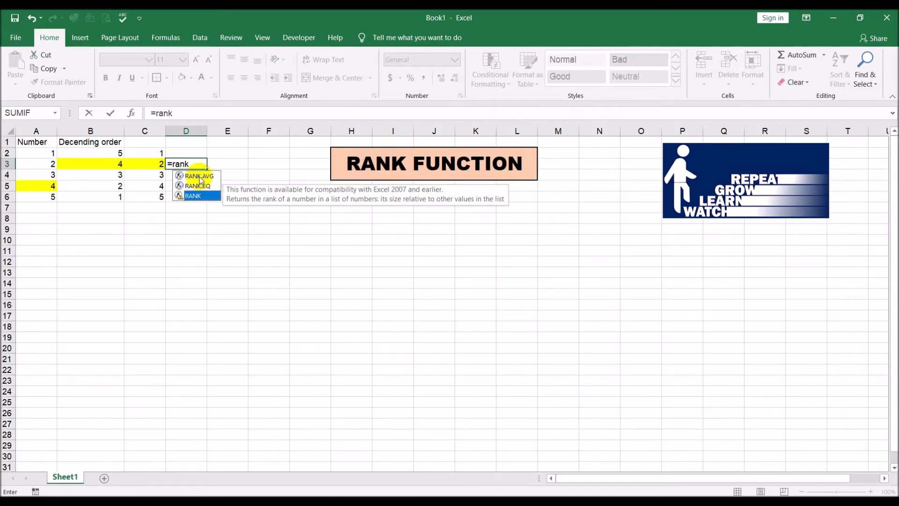
double_click(199, 196)
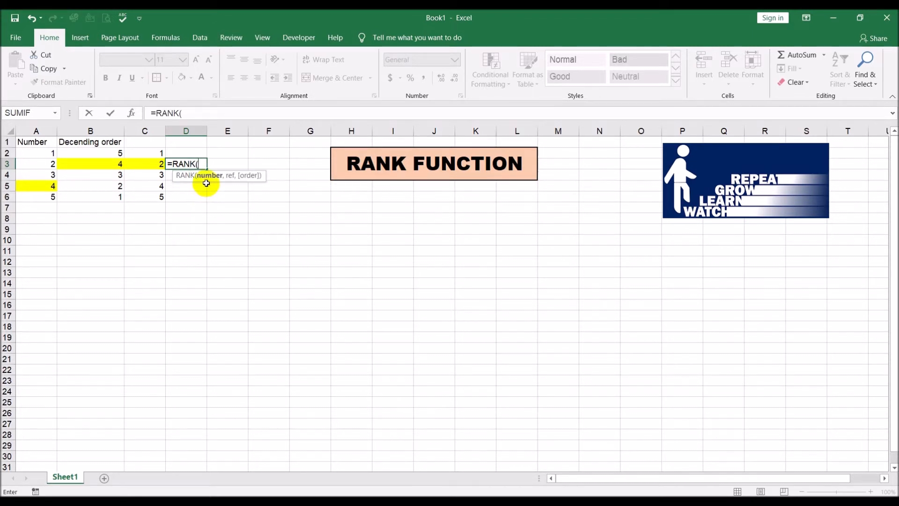
left_click(41, 188)
type(",")
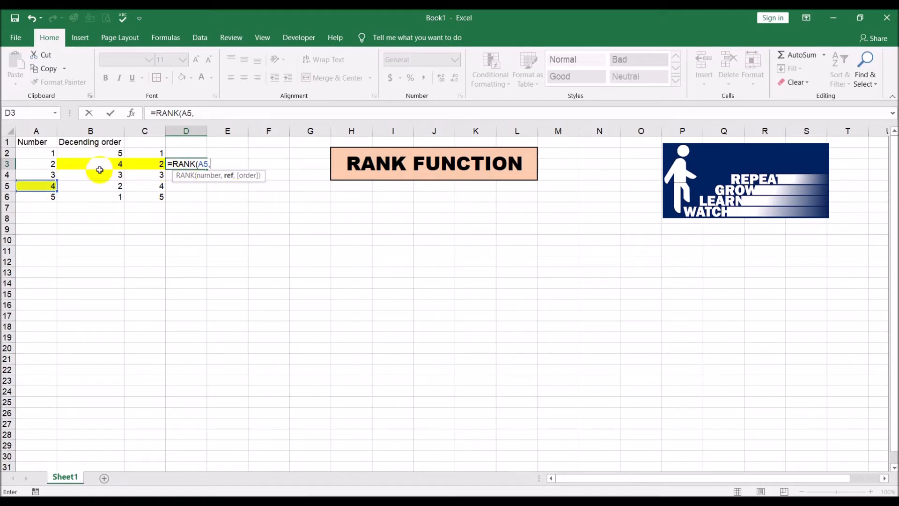
left_click_drag(48, 154, 46, 201)
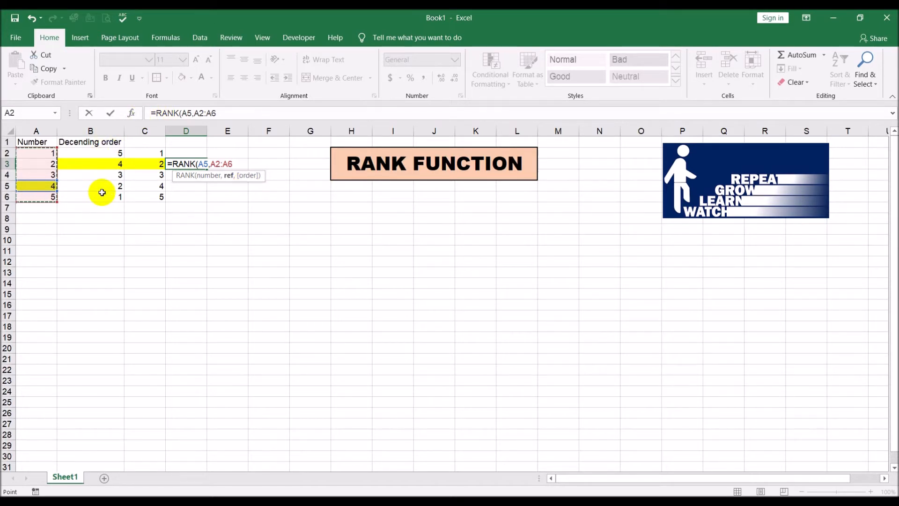
type(")")
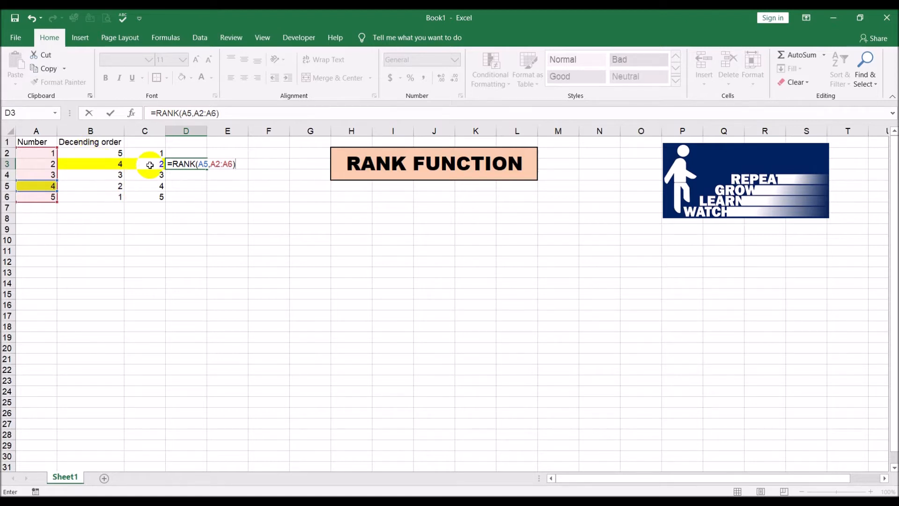
key("Return")
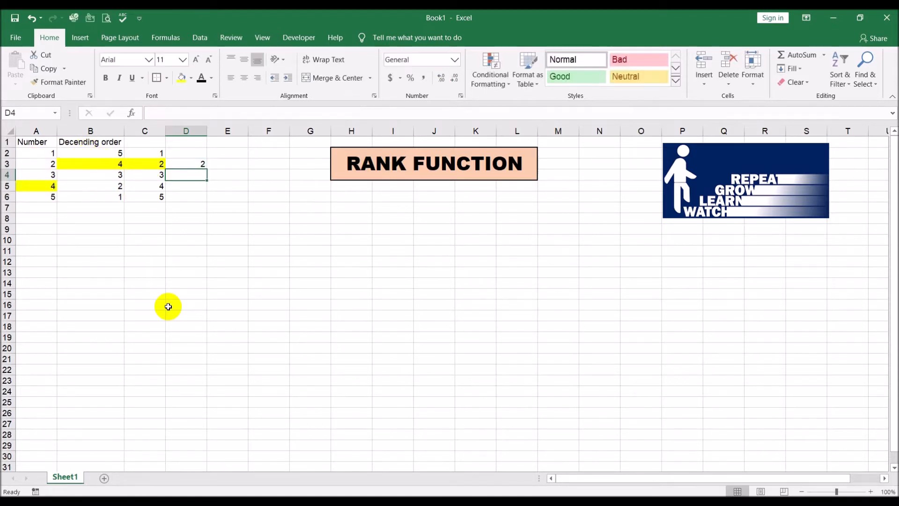
Fill the RANK formula cell D3 with yellow
left_click(177, 165)
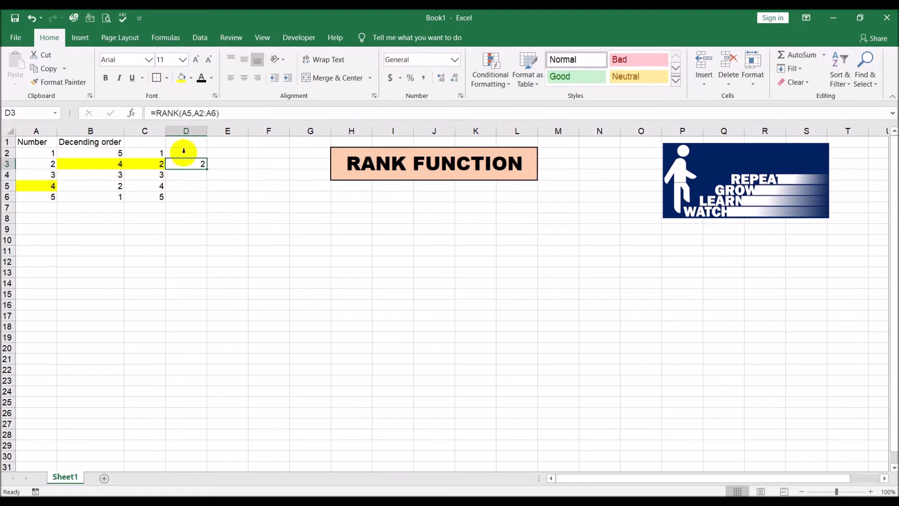
left_click(181, 78)
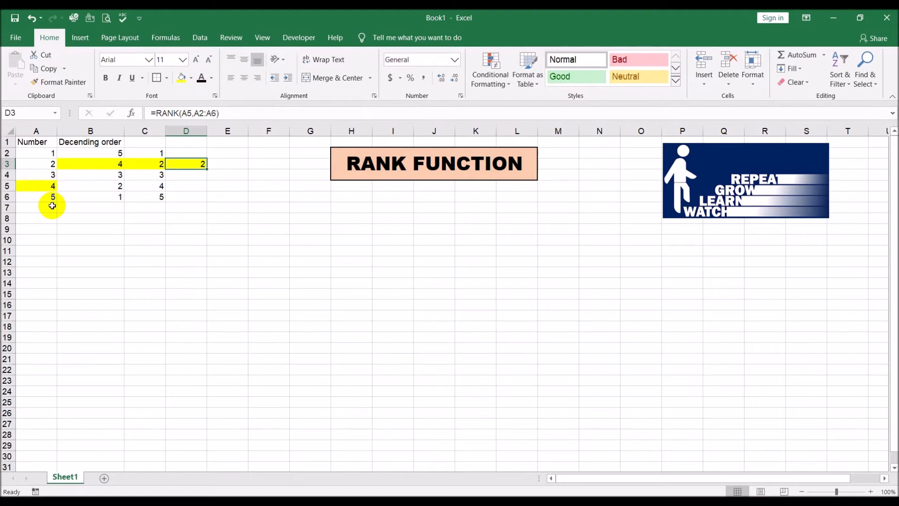
left_click(38, 196)
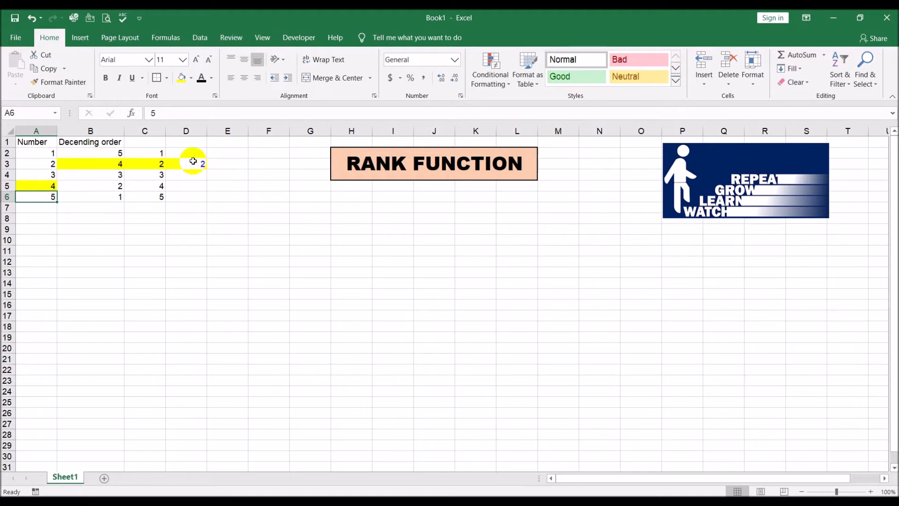
Fill cells A4 to D4, the row for the number 3, with light blue
left_click(100, 175)
left_click_drag(22, 173, 100, 175)
left_click(191, 78)
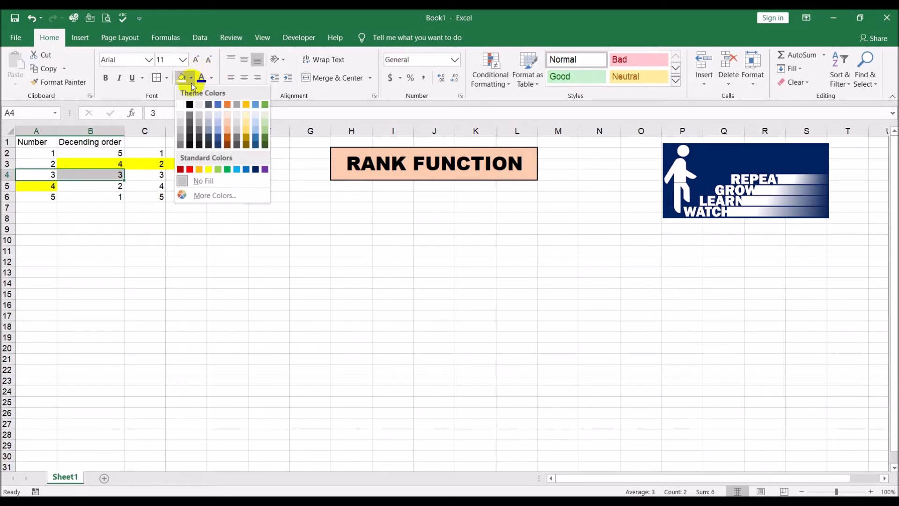
left_click(237, 170)
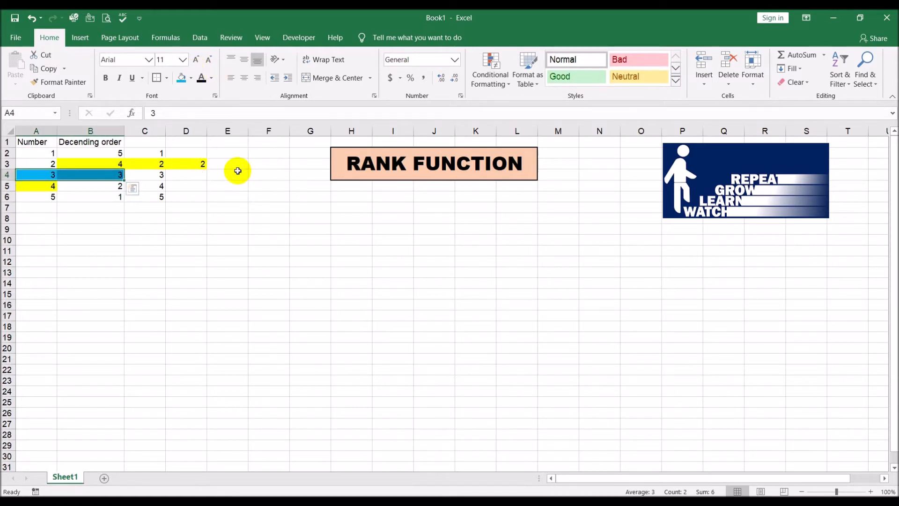
left_click(149, 175)
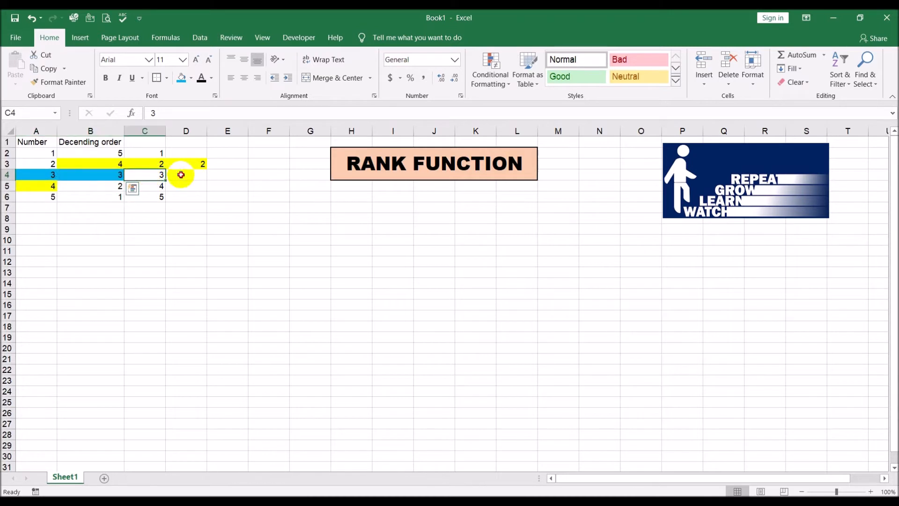
left_click_drag(149, 174, 180, 175)
left_click(181, 78)
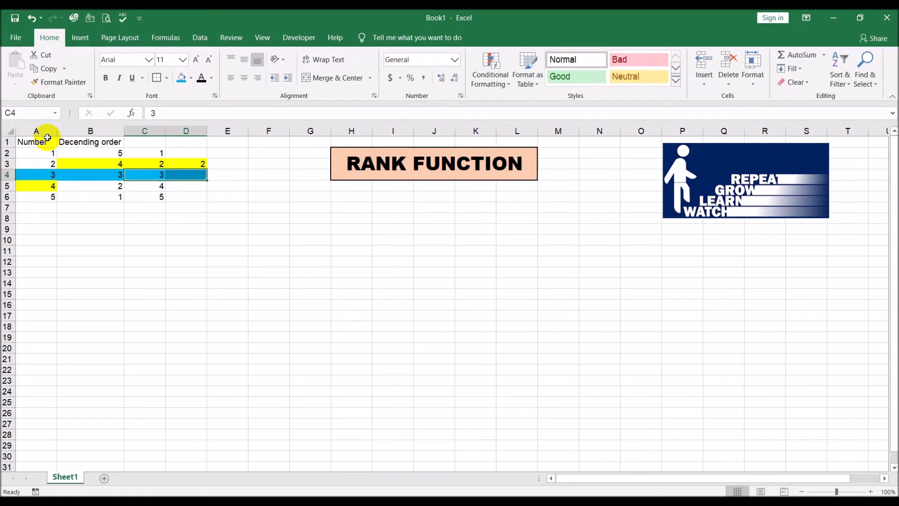
Enter the formula =RANK(A4,A2:A6) in D4 to rank the number 3 within the list
left_click(186, 174)
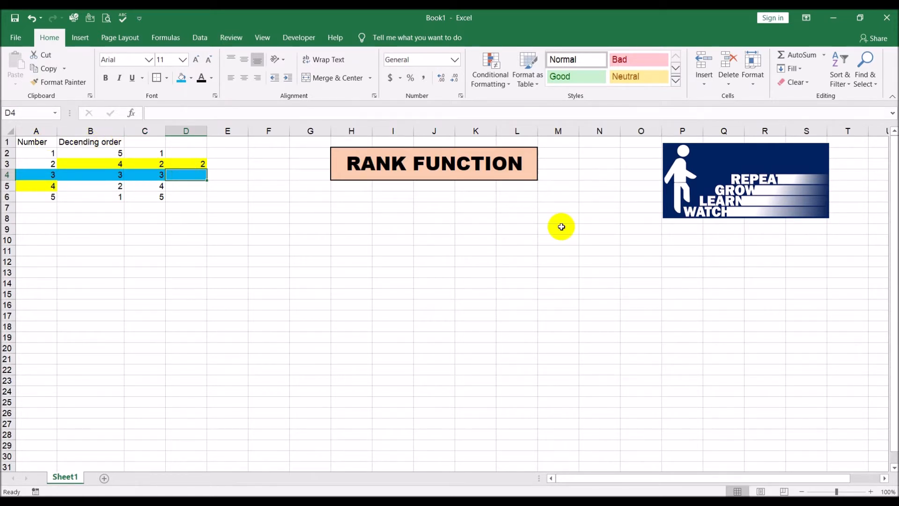
type("=rank(")
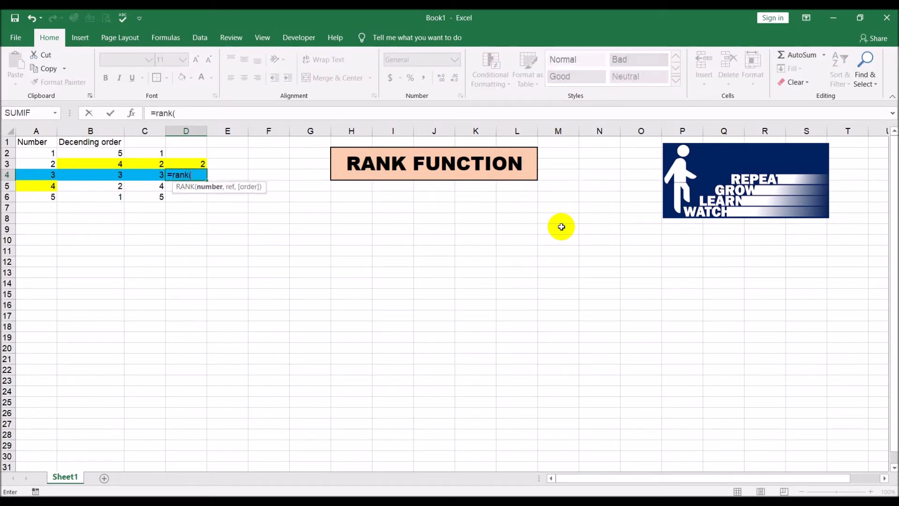
left_click(45, 173)
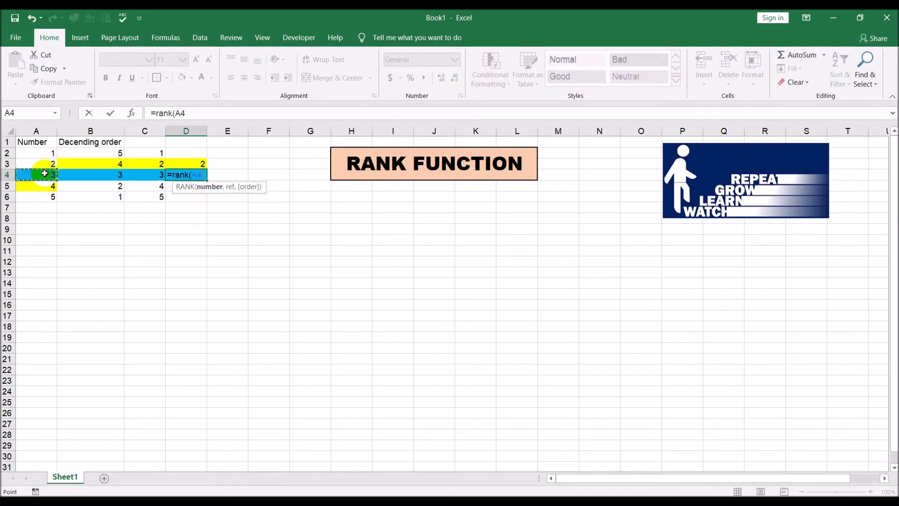
type(",")
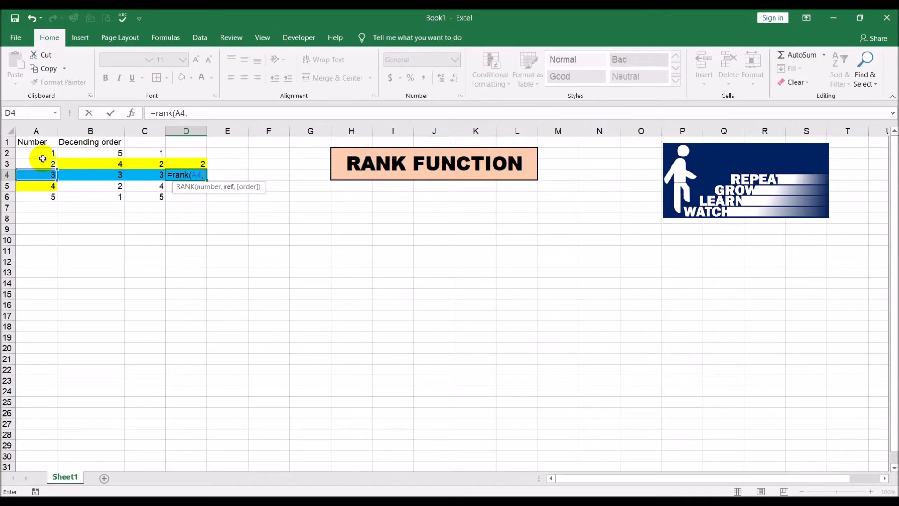
left_click_drag(43, 153, 43, 198)
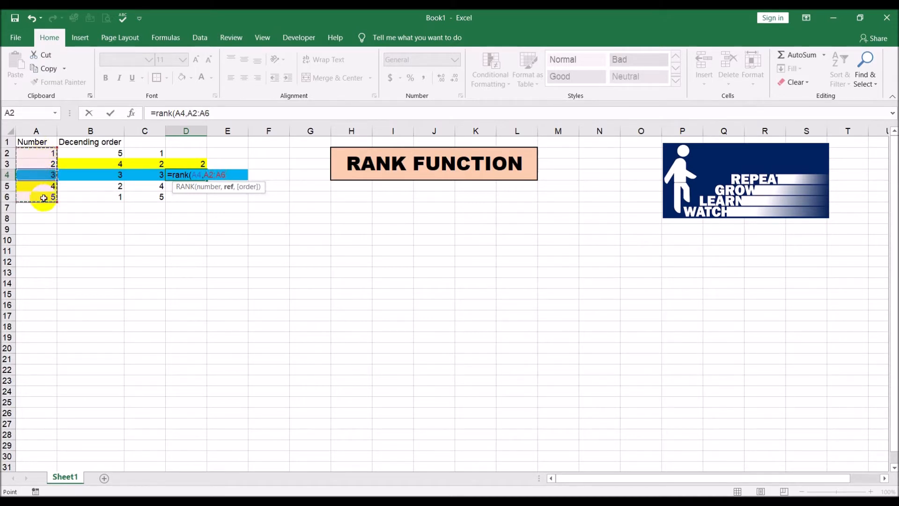
type(")")
key("Return")
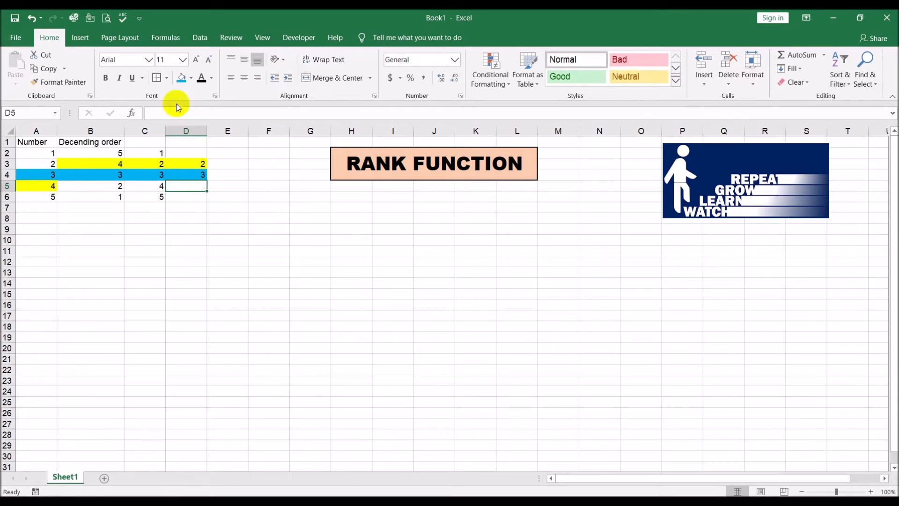
Fill D5, B5 and A3 with light green to mark the number 2 and its rank cell
left_click(191, 78)
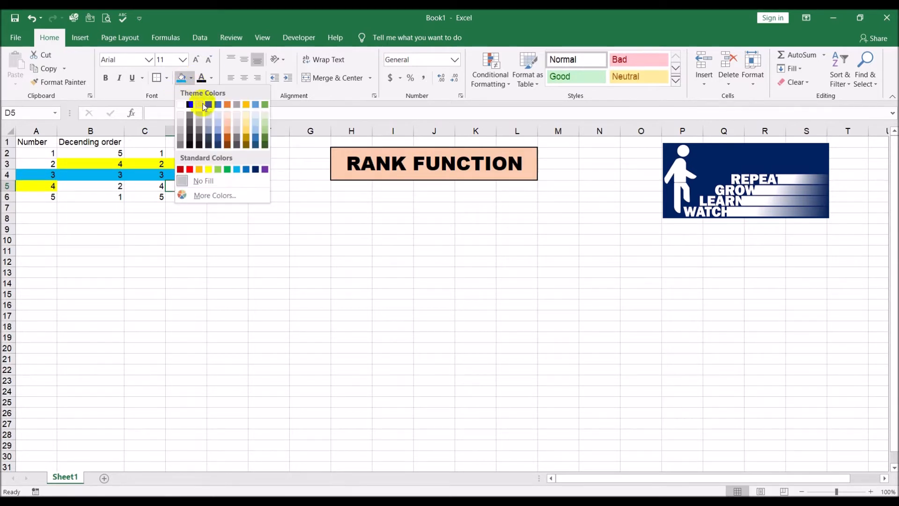
left_click(218, 170)
left_click(113, 187)
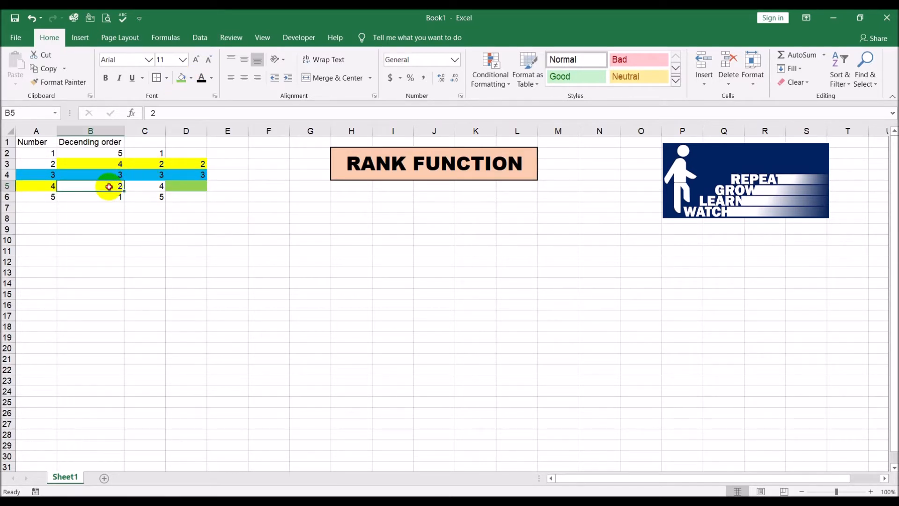
left_click(181, 77)
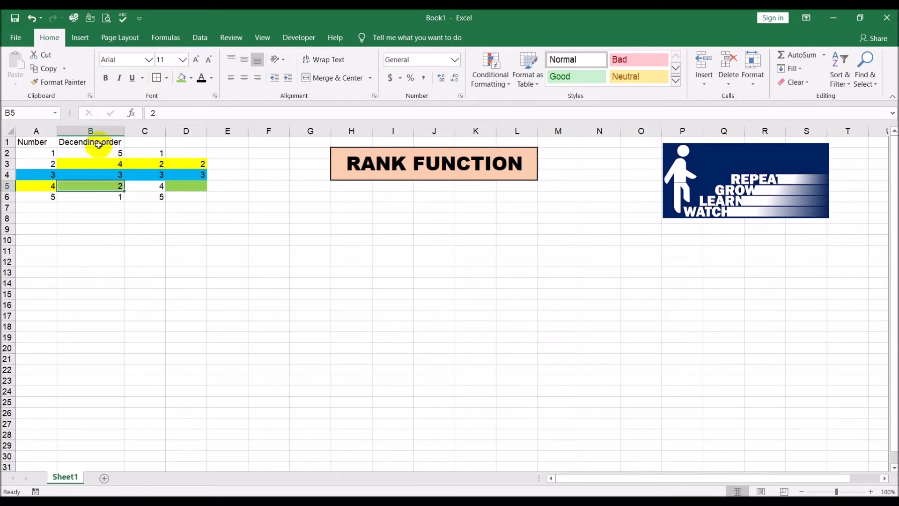
left_click(44, 164)
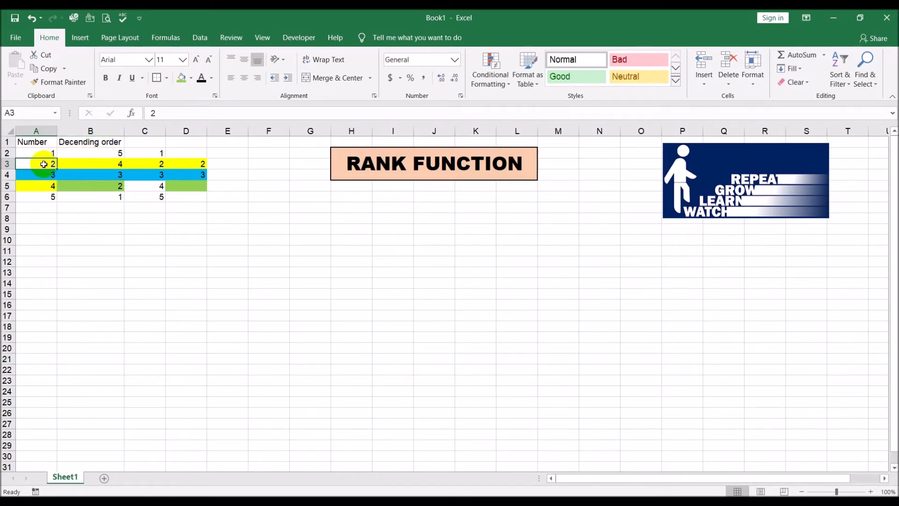
left_click(182, 79)
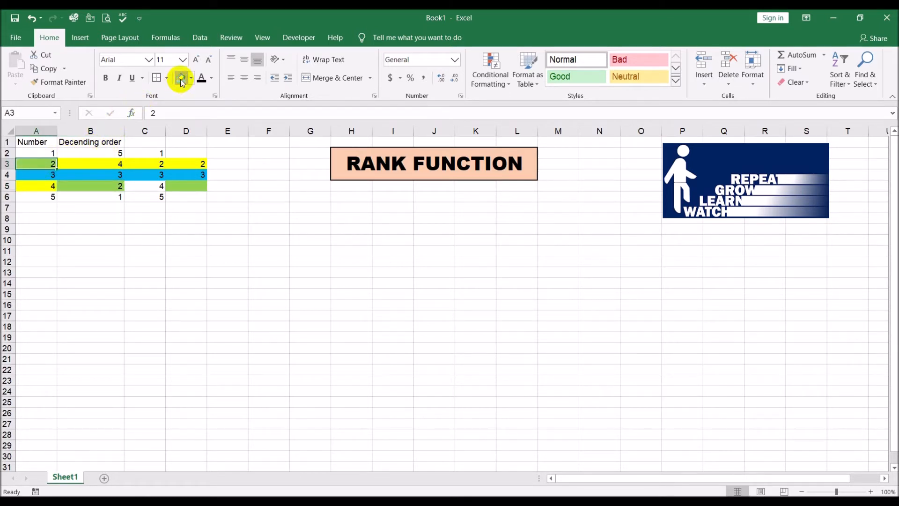
Enter the formula =RANK(A3,A2:A6) in D6 to rank the number 2 within the list
left_click(193, 199)
type("=rank(")
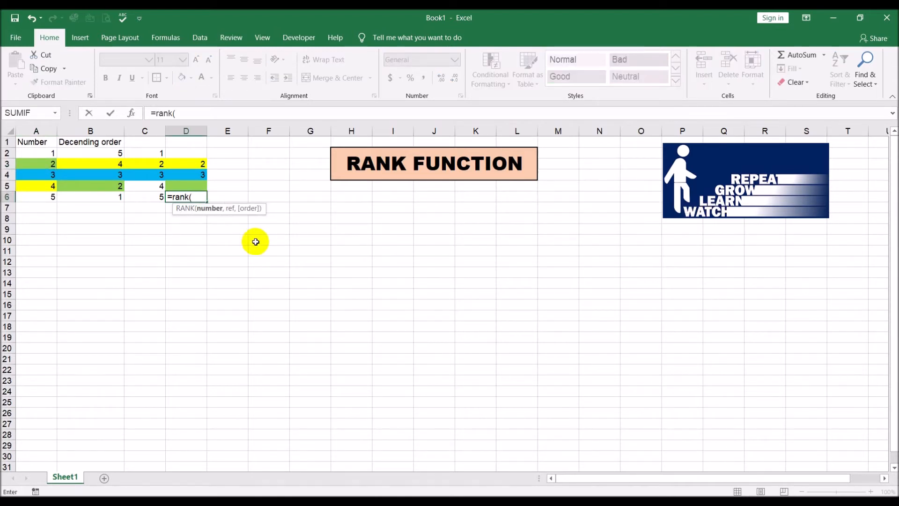
left_click(39, 163)
type(",")
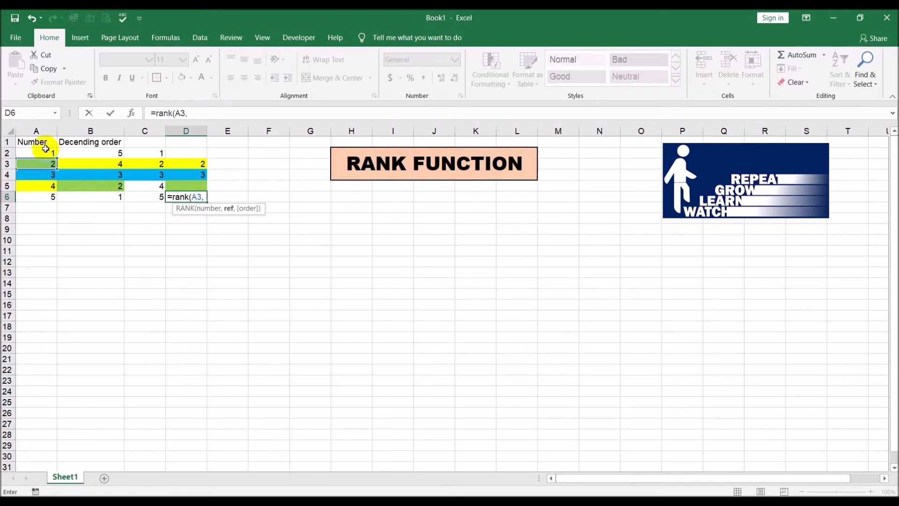
left_click_drag(44, 156, 41, 202)
type(")")
key("Return")
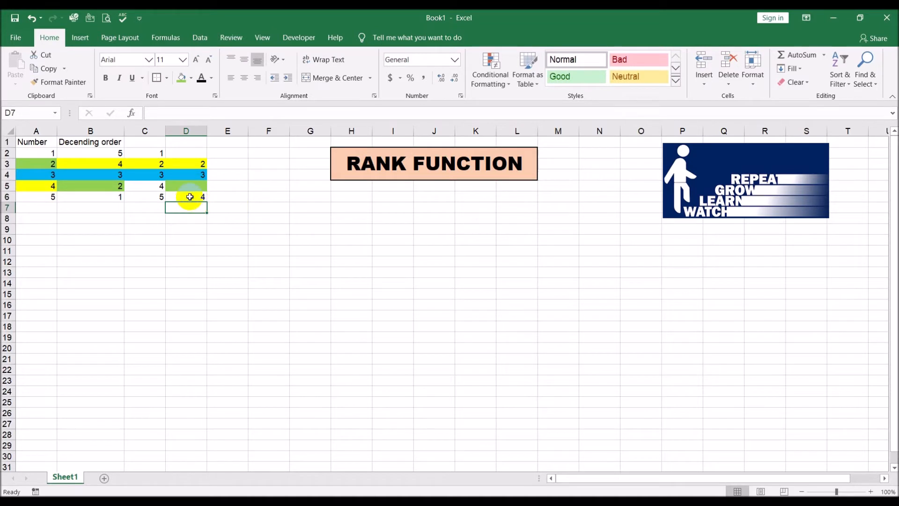
Move the RANK formula from D6 up to D5 and fill D5 with light green
left_click(190, 197)
left_click_drag(193, 202, 192, 190)
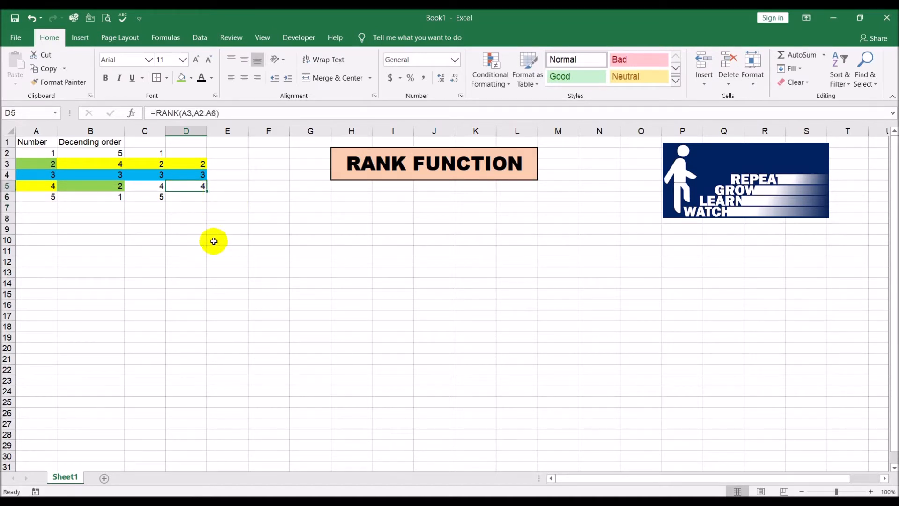
left_click(182, 78)
left_click(250, 239)
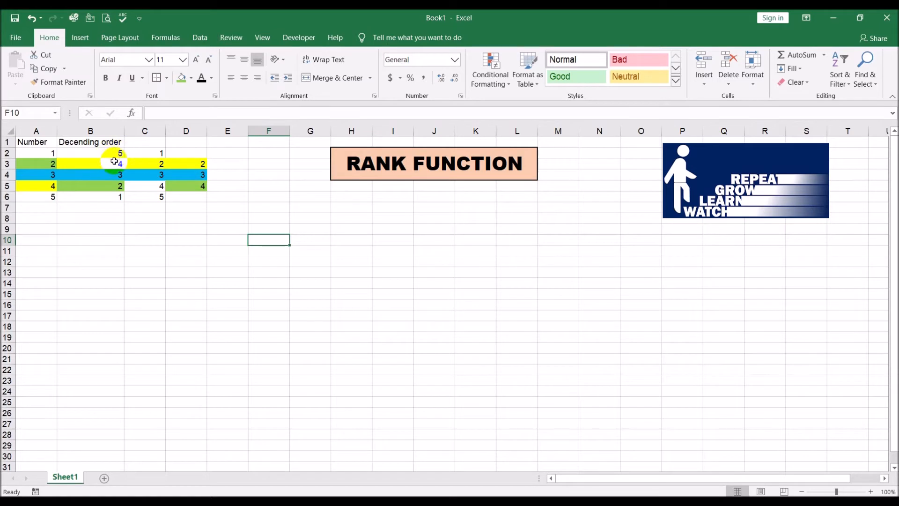
left_click(180, 184)
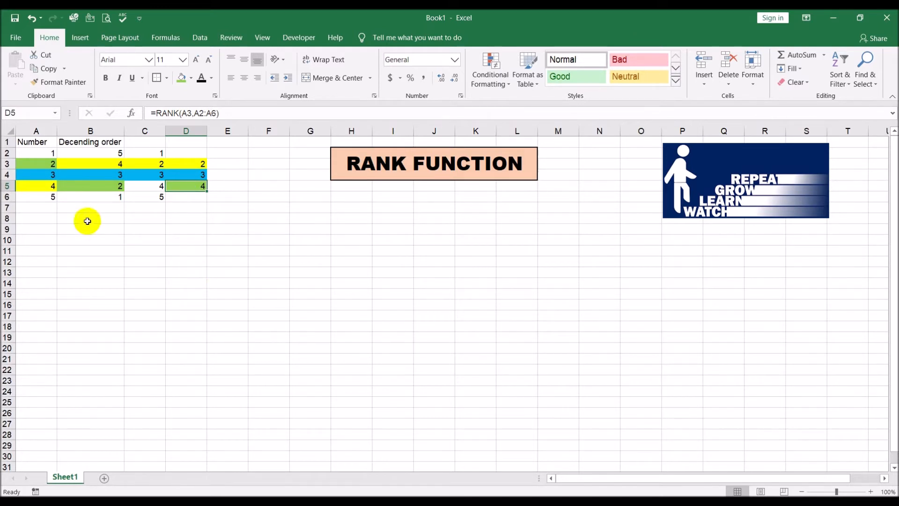
Add a second number 4 to the Number list in A7
left_click(50, 207)
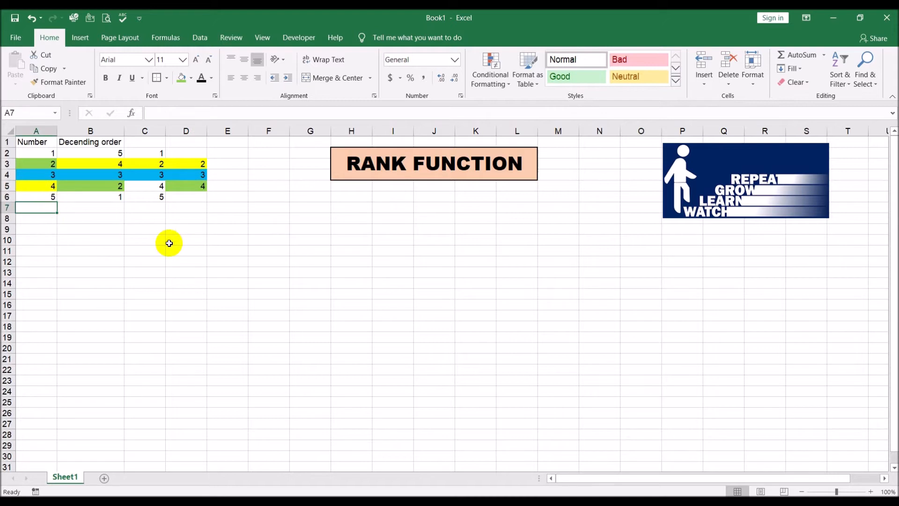
type("4")
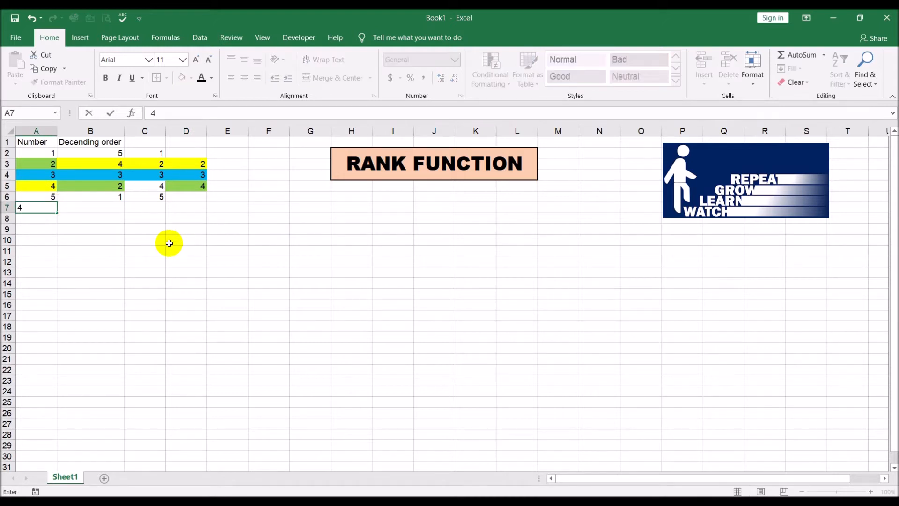
key("Return")
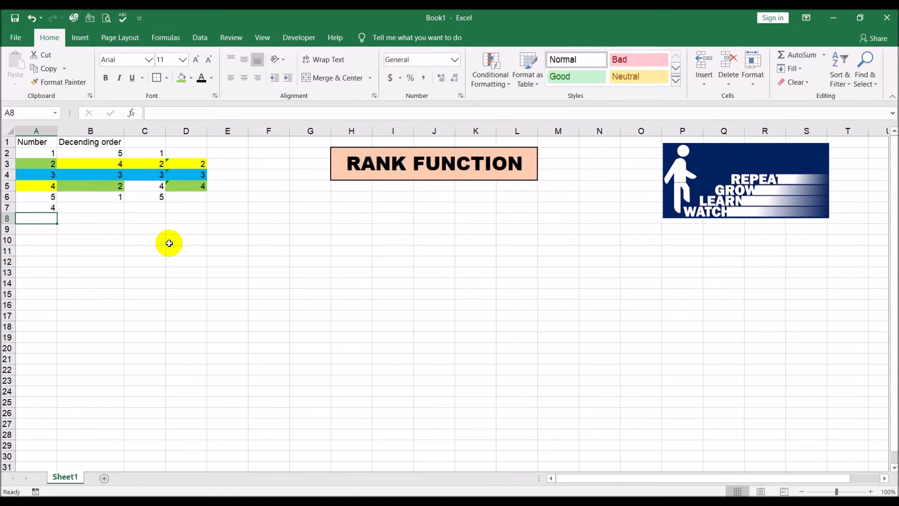
Shift the descending numbers from B3 downward by one row and enter 4 in the freed cell B3
left_click_drag(105, 161, 107, 207)
left_click(103, 164)
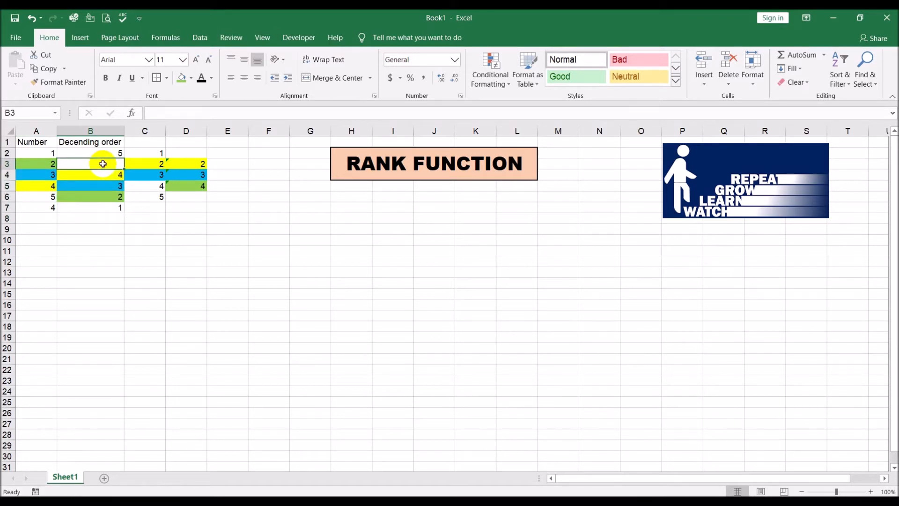
type("4")
key("Return")
Fill B3, the added 4 in the descending list, with yellow
left_click(103, 163)
left_click(192, 80)
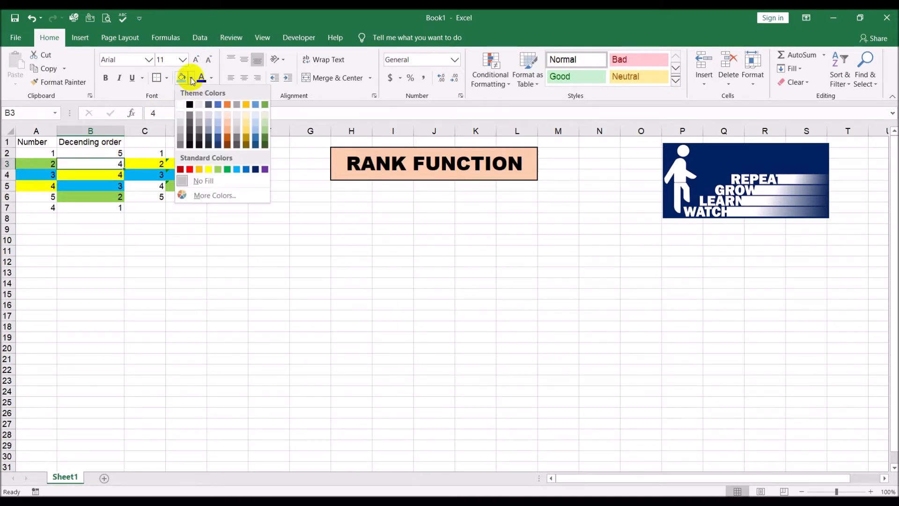
left_click(206, 168)
left_click(230, 251)
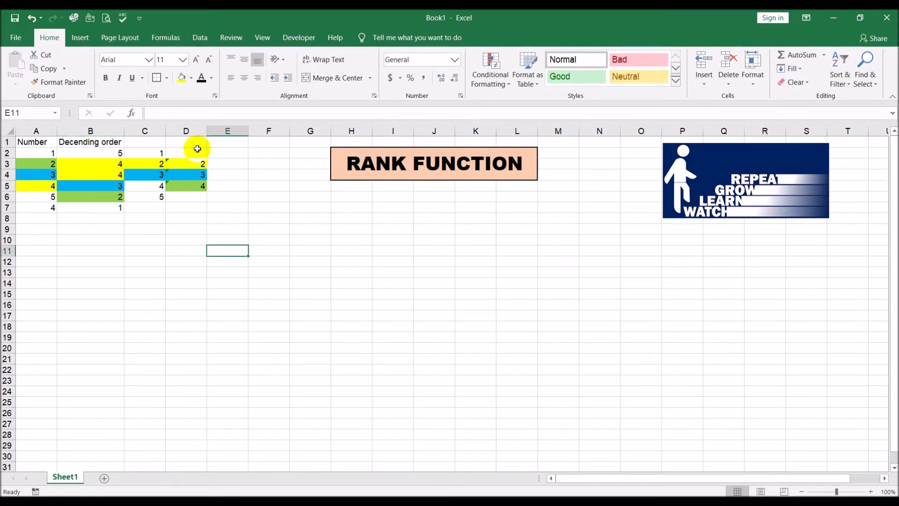
Clear all contents and fill colours from column D
left_click(172, 127)
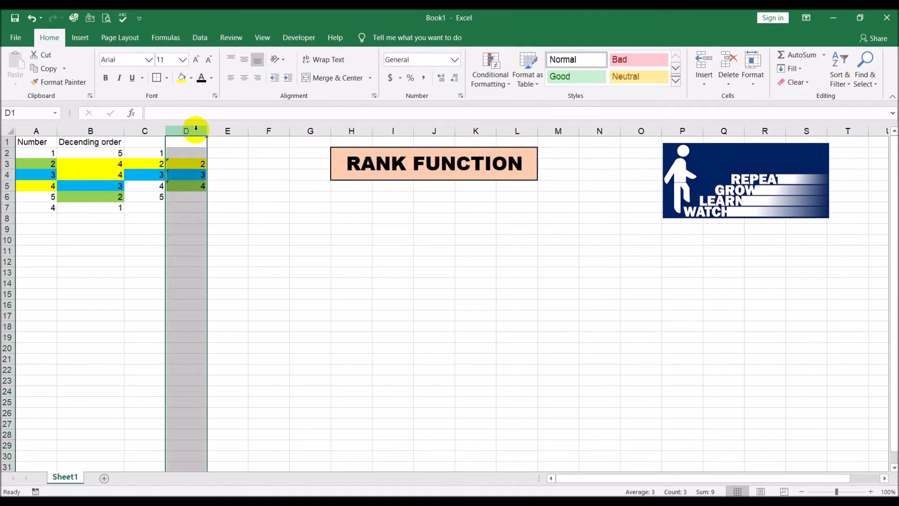
left_click(192, 80)
left_click(201, 181)
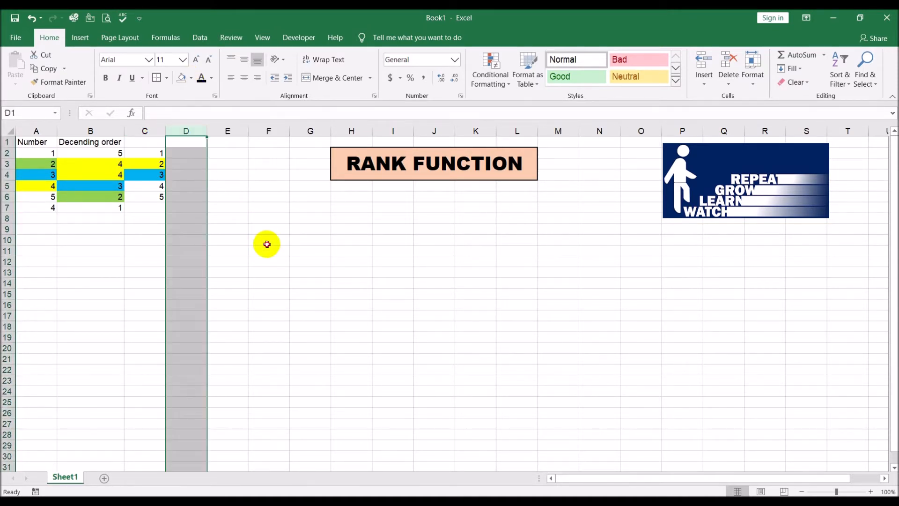
left_click(267, 243)
Clear the manual ranks and fill colours from column C
left_click(159, 174)
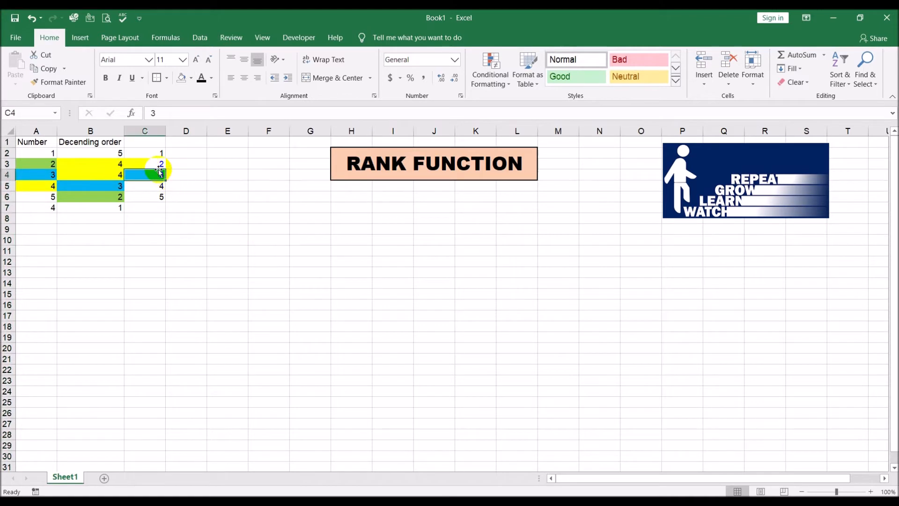
left_click(203, 193)
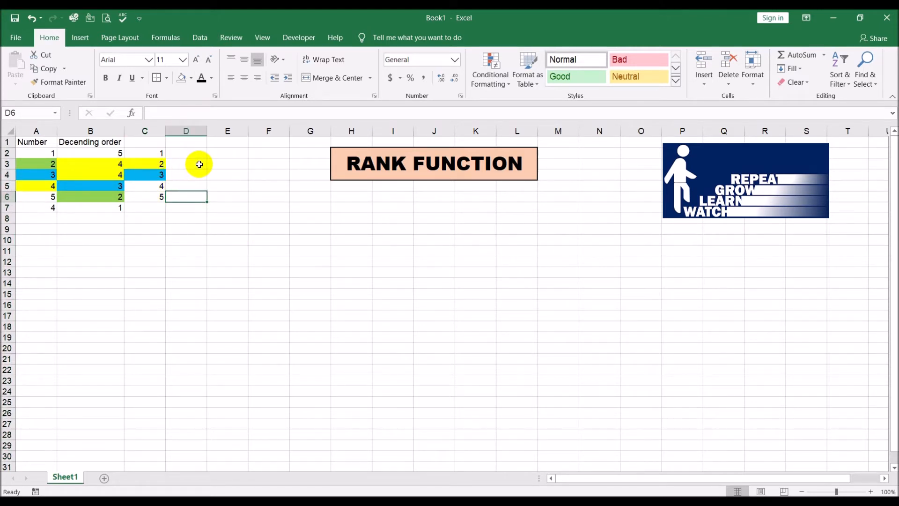
left_click(151, 130)
key("Delete")
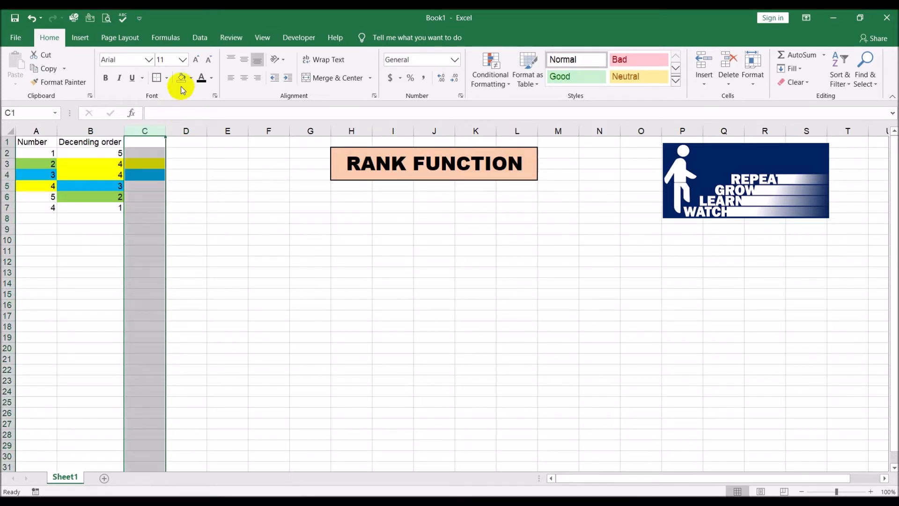
left_click(202, 305)
Enter the formula =RANK(4,A2:A7) in D3 to rank the duplicated number 4 within the extended list
left_click(167, 165)
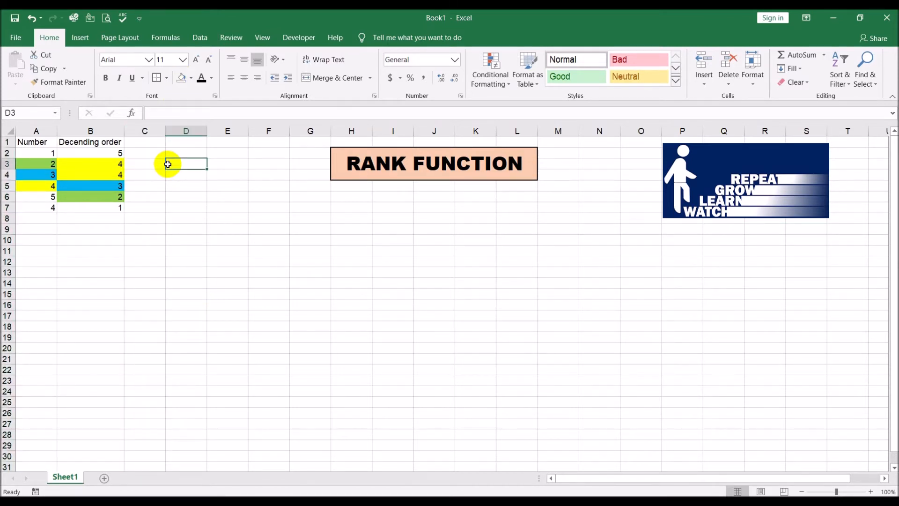
type("=rank")
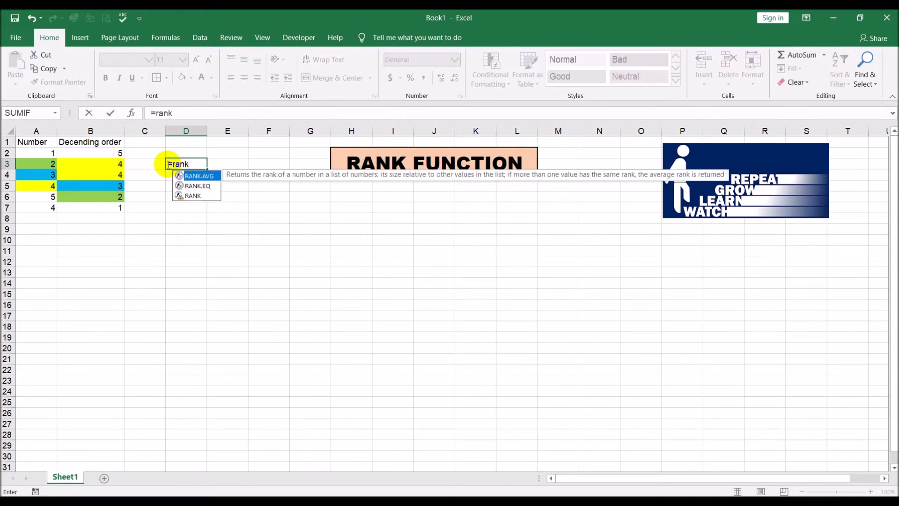
type("(")
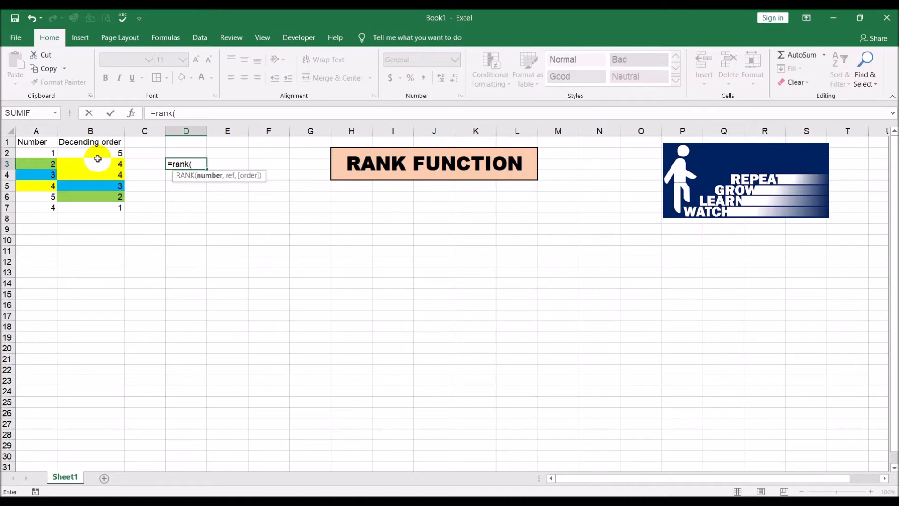
type("4,")
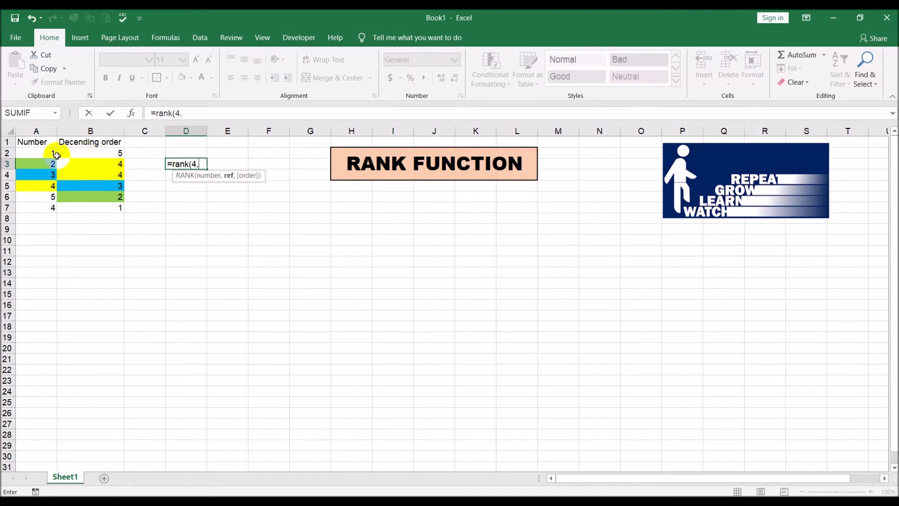
left_click_drag(44, 153, 48, 205)
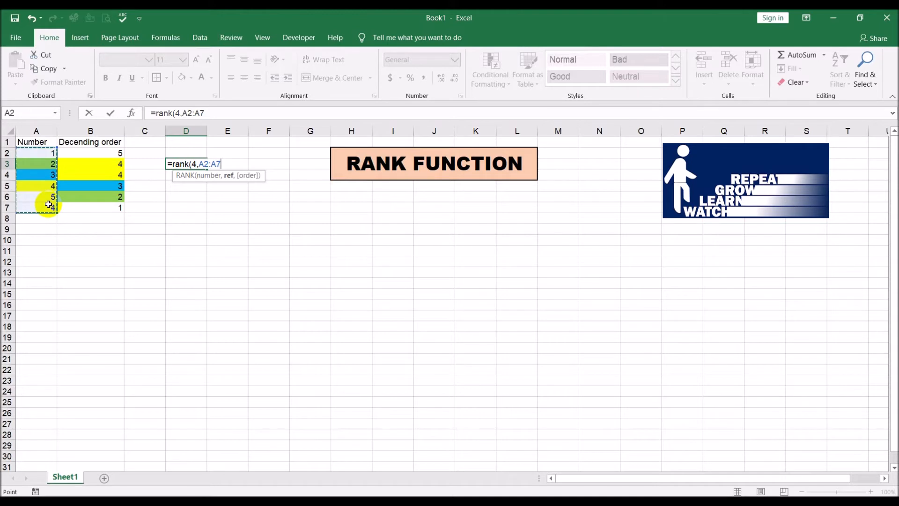
type(")")
key("Return")
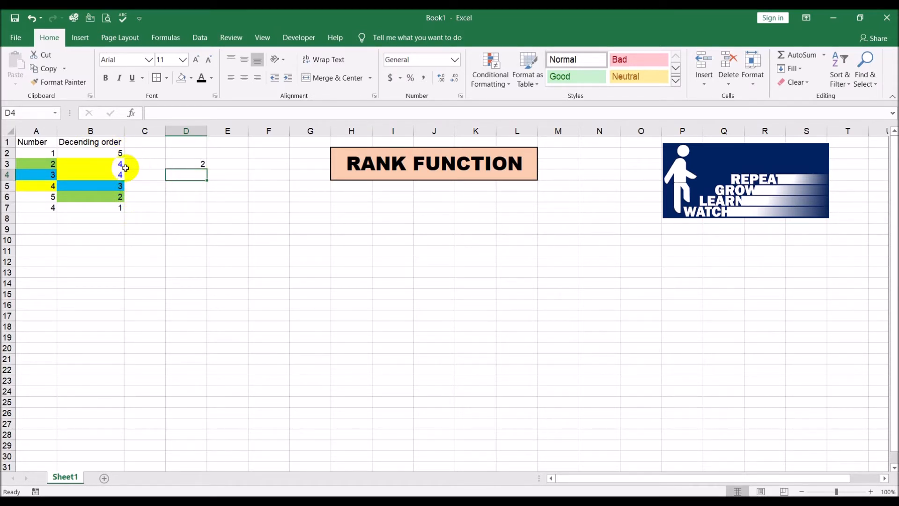
left_click(103, 160)
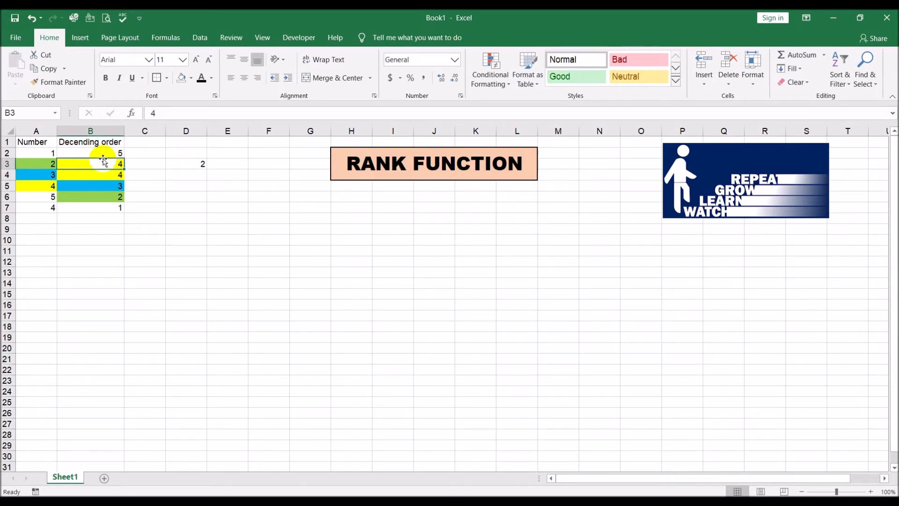
Examine the two duplicate 4s in B3 and B4 and the 3 following them in the descending list
left_click(112, 174)
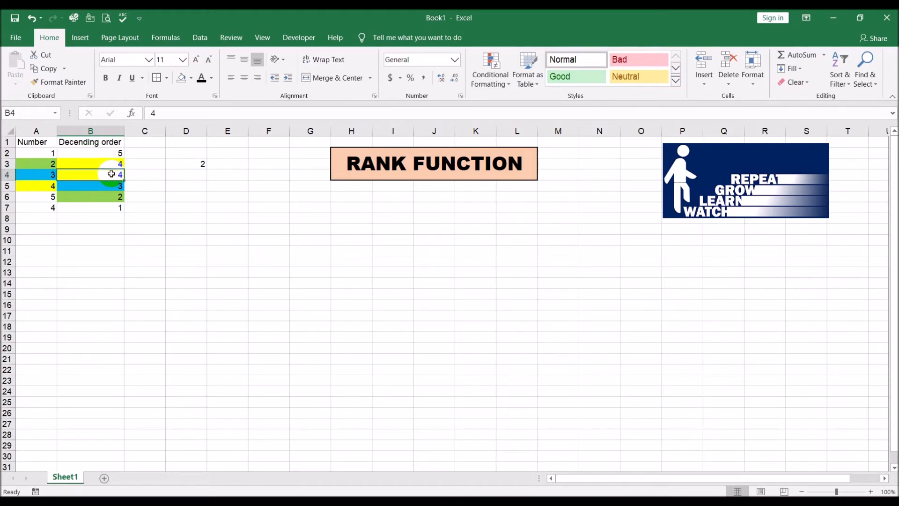
left_click(108, 186)
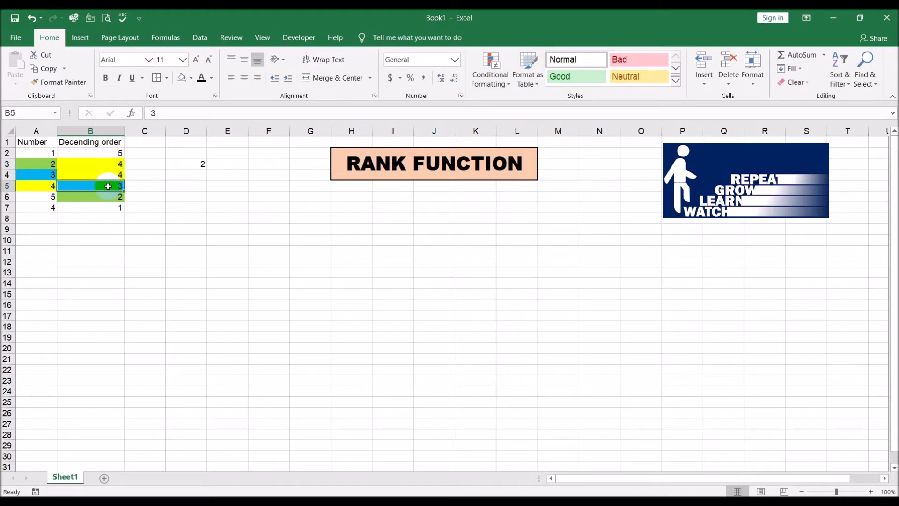
left_click(105, 175)
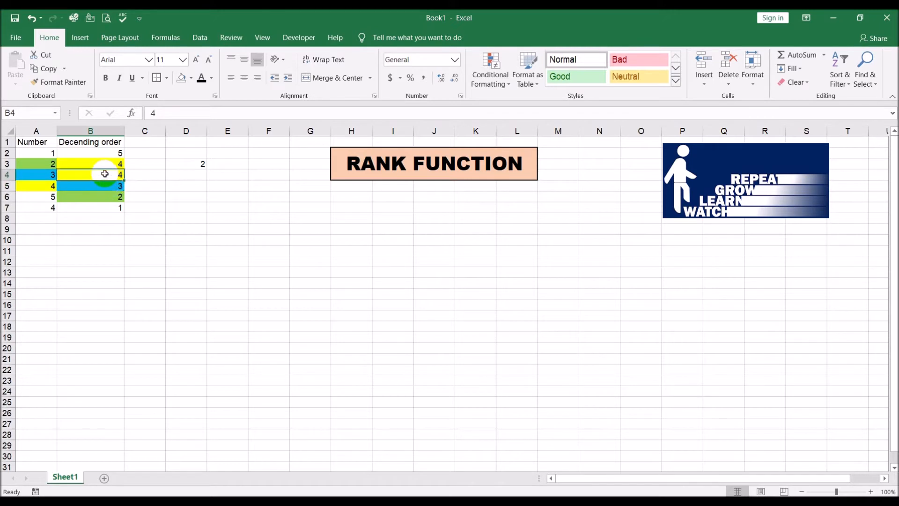
left_click(106, 163)
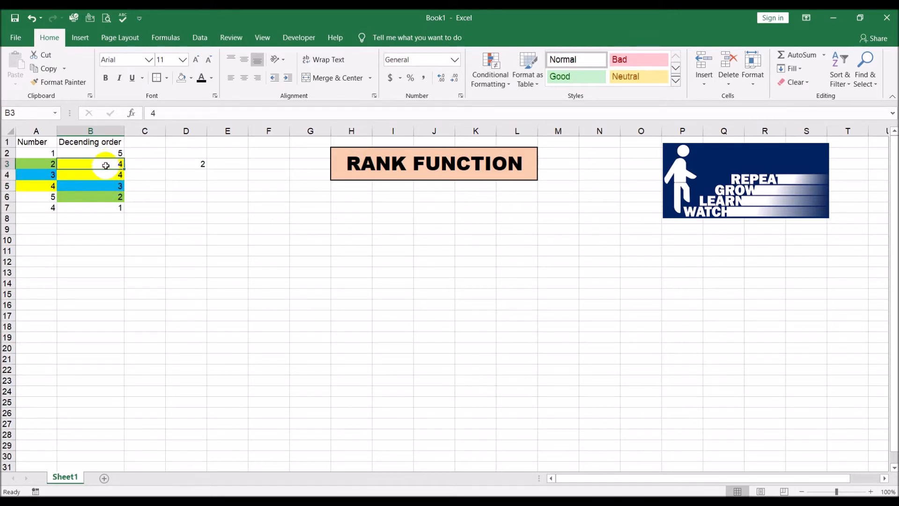
left_click(109, 174)
left_click(106, 163)
left_click(106, 186)
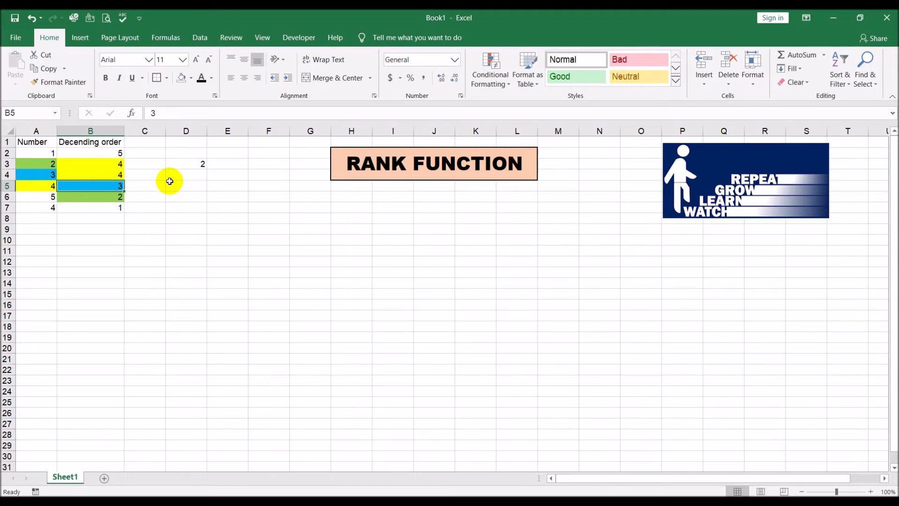
Fill the rank result in D3 with yellow and the empty cell D4 with light blue
left_click(178, 162)
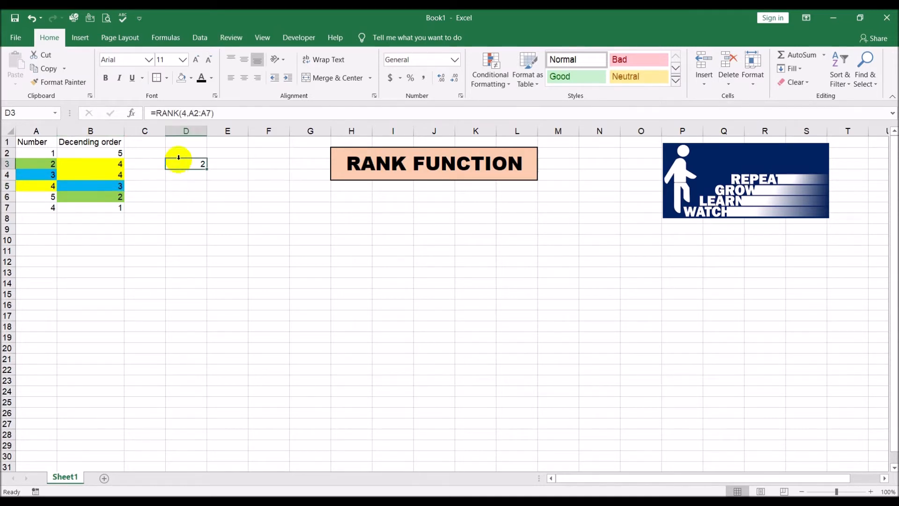
left_click(191, 78)
left_click(208, 169)
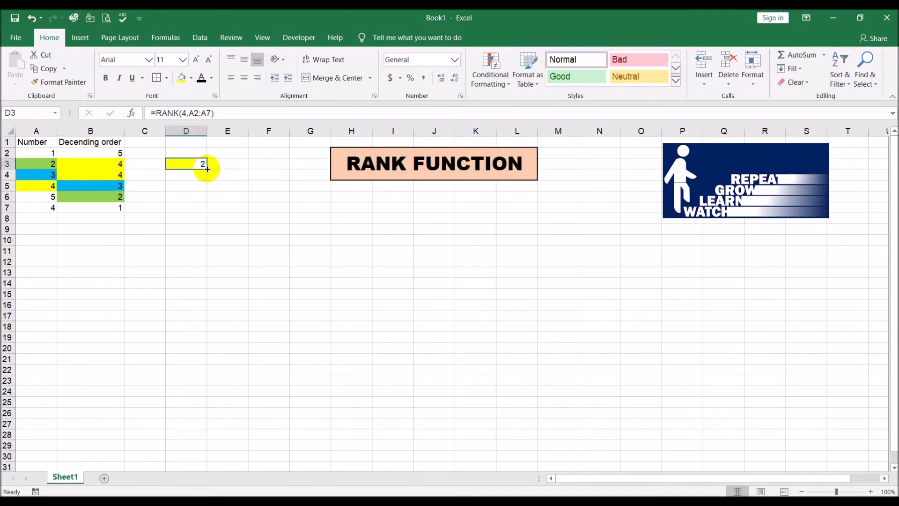
left_click(171, 178)
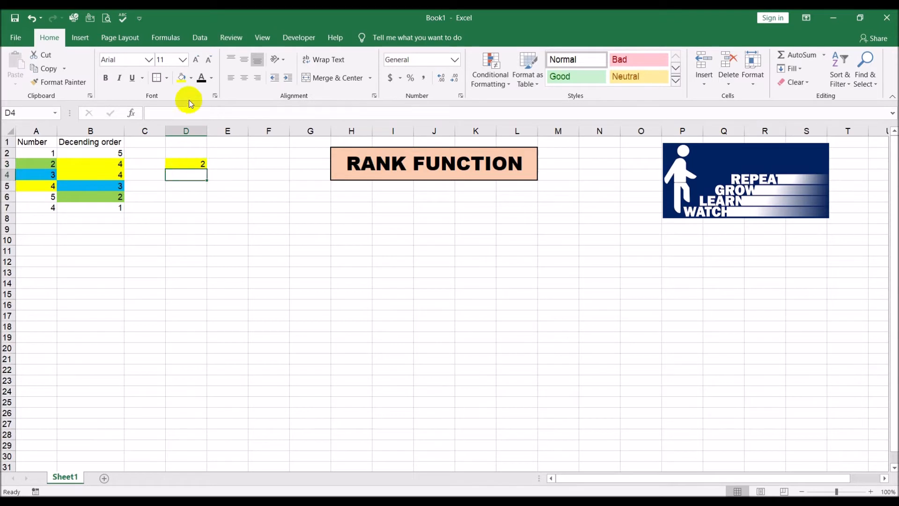
left_click(191, 78)
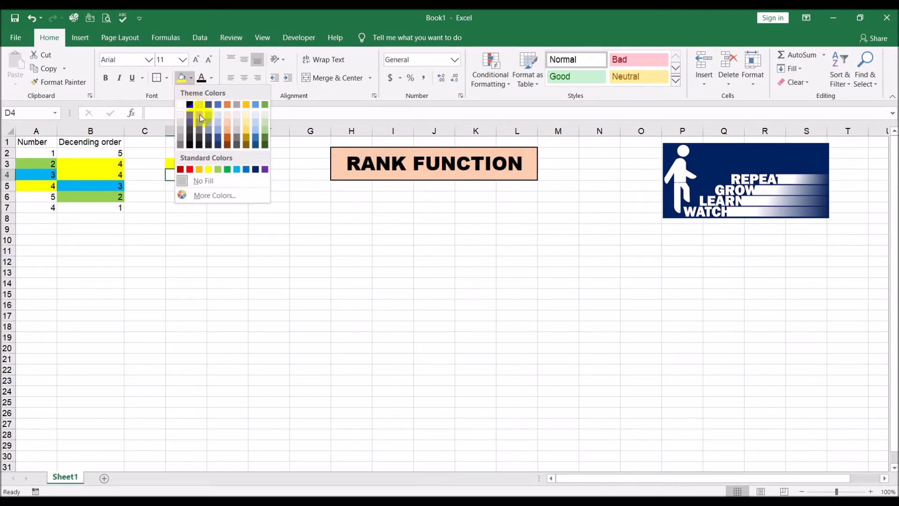
left_click(236, 170)
Enter the formula =RANK(A4,A2:A7) in D4 to rank the number 3 within the extended list
type("=rank(")
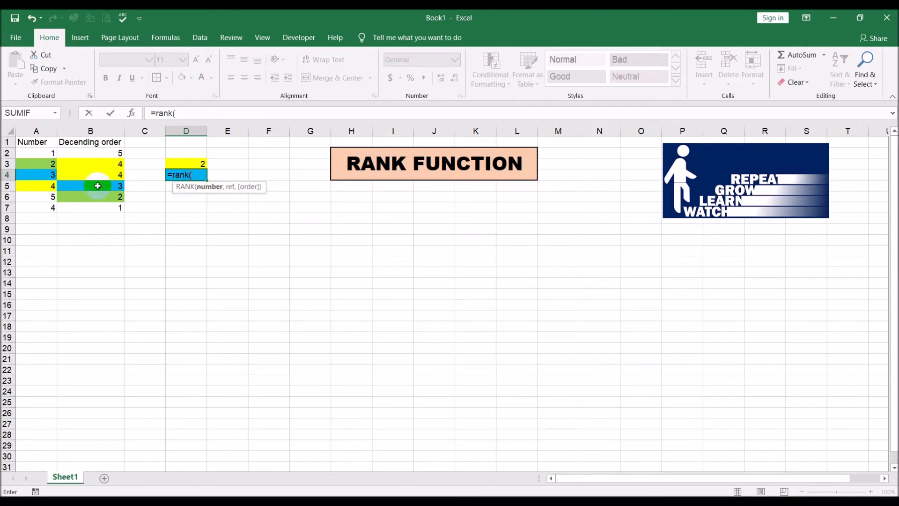
left_click(30, 174)
type(",")
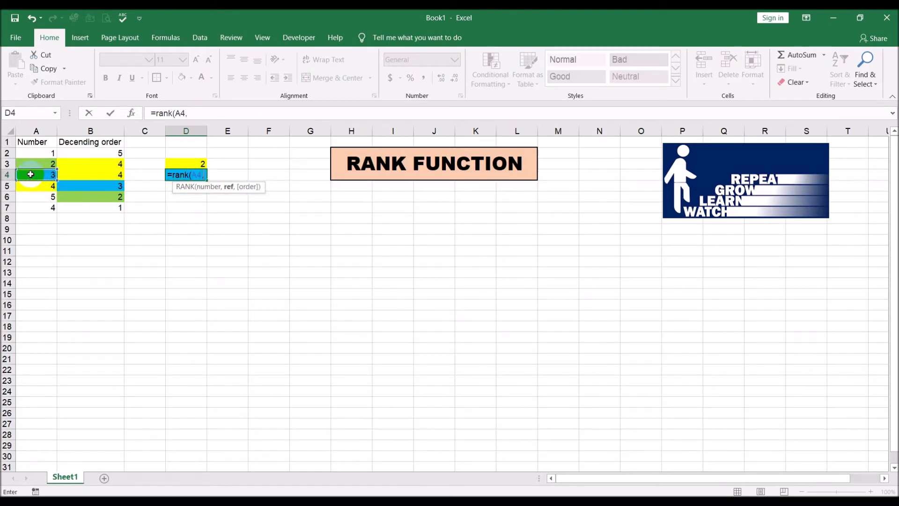
left_click_drag(34, 152, 33, 207)
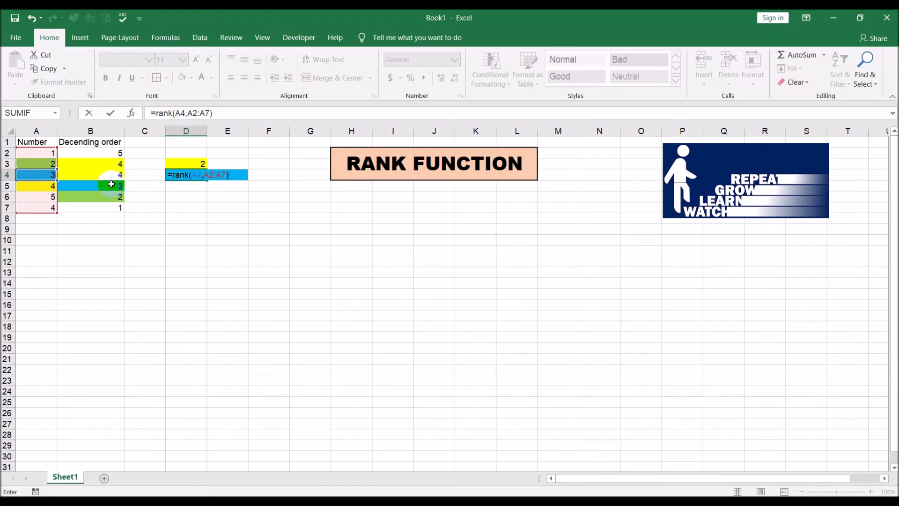
key("Return")
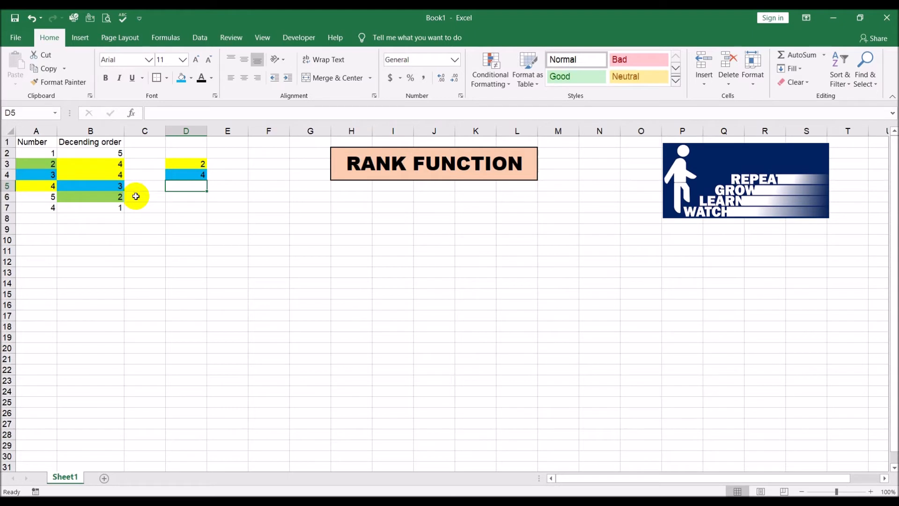
Create a second list in A14:A19 with the heading Number and the values 1, 2, 3, 4 and 5
left_click(31, 281)
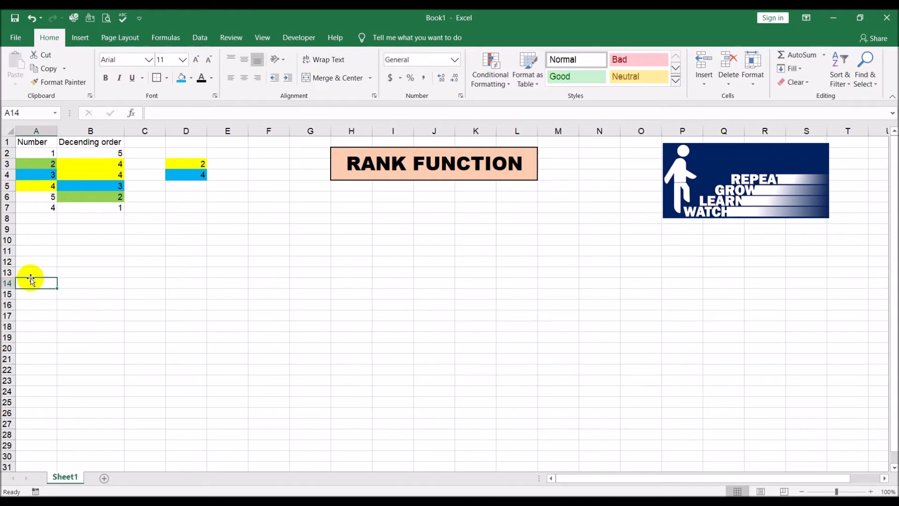
type("Numbe")
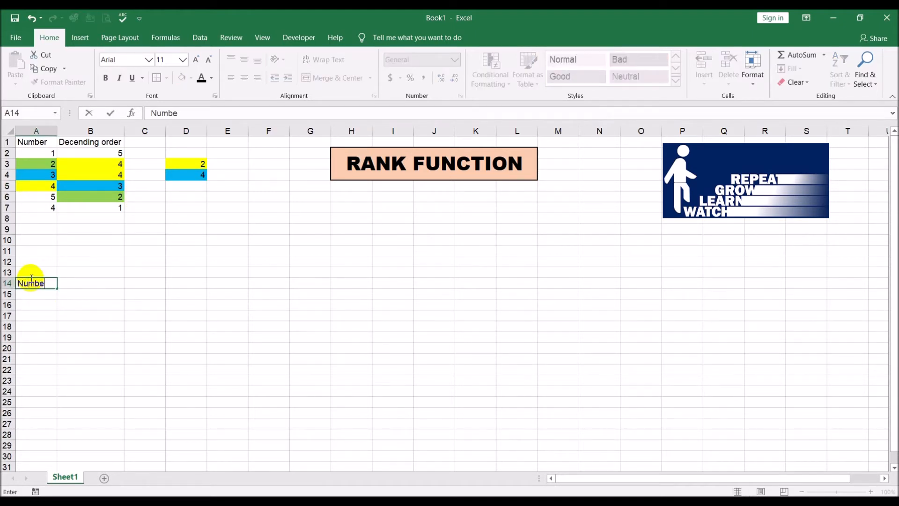
type("r")
key("Return")
type("1 2 3 4 5")
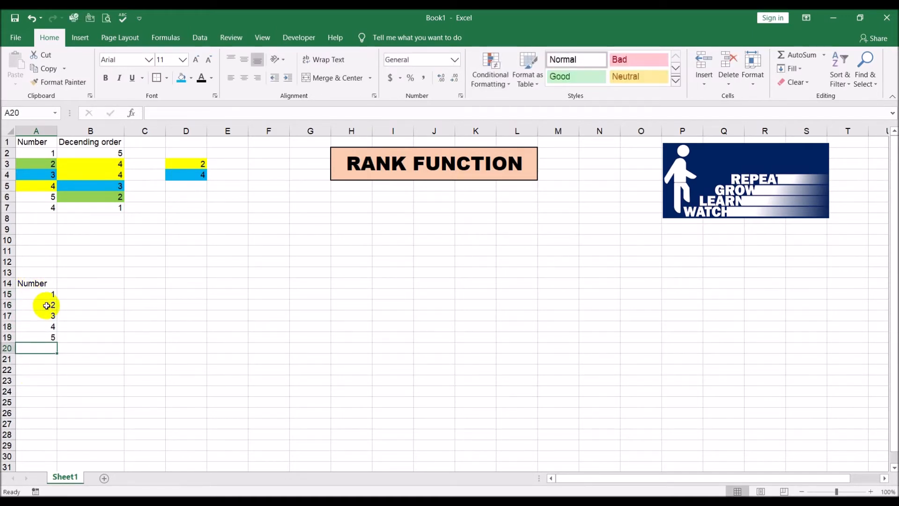
Fill A18, the 4 in the second list, and the adjacent cell B18 with yellow
left_click(50, 327)
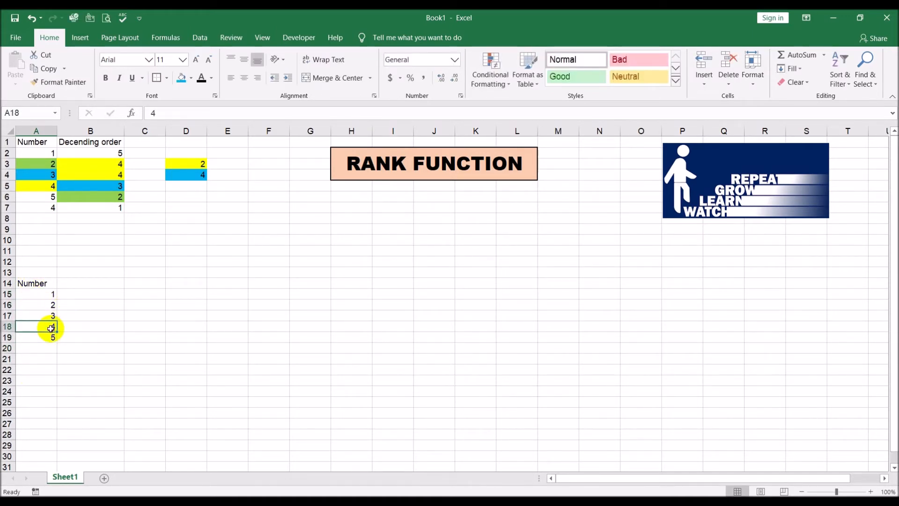
left_click(192, 82)
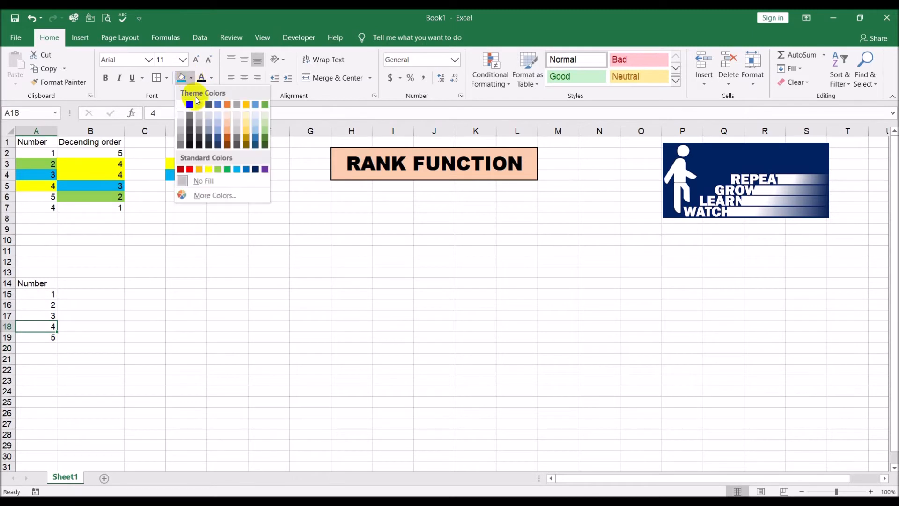
left_click(209, 171)
left_click(106, 326)
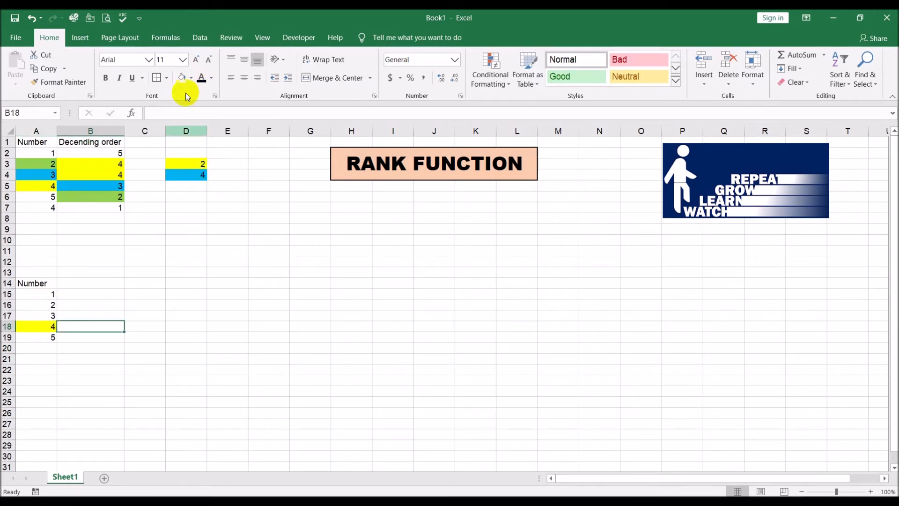
left_click(182, 78)
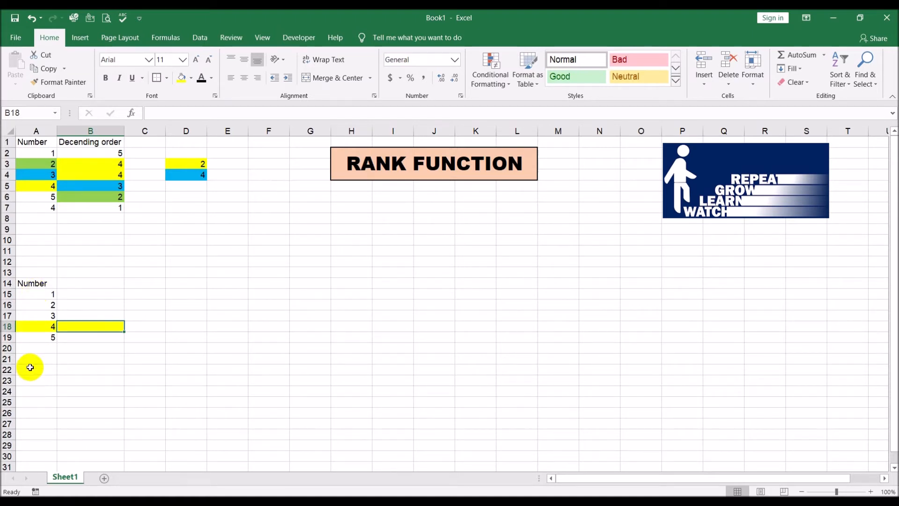
Enter =RANK(A18,A15:A19,1) in B18 to rank the number 4 in ascending order within the second list
left_click(40, 293)
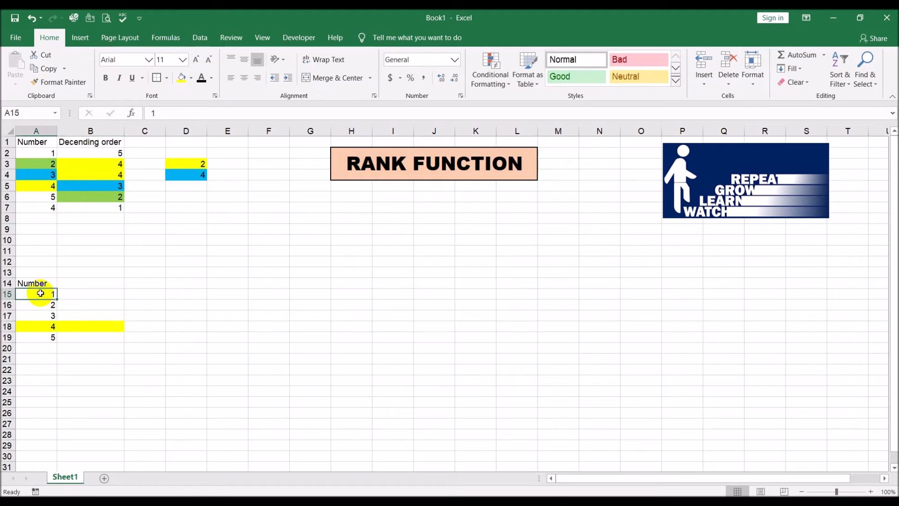
left_click(36, 327)
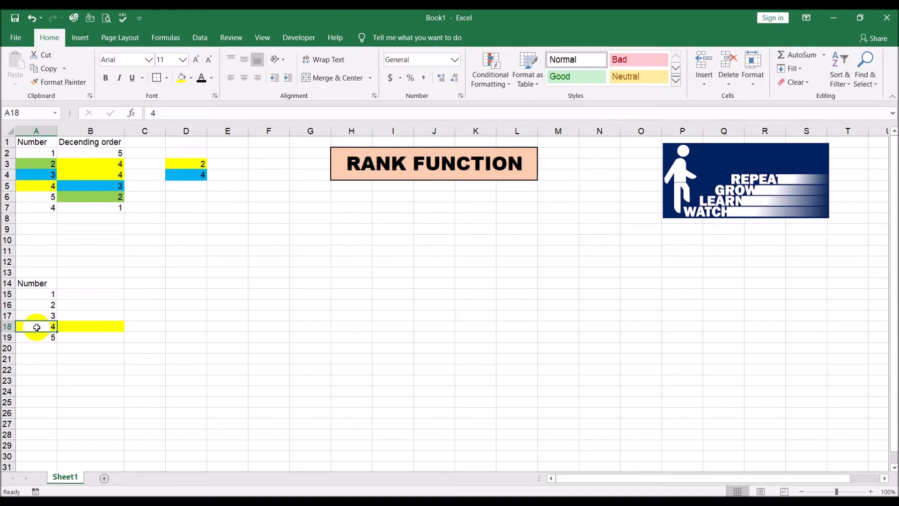
left_click(74, 325)
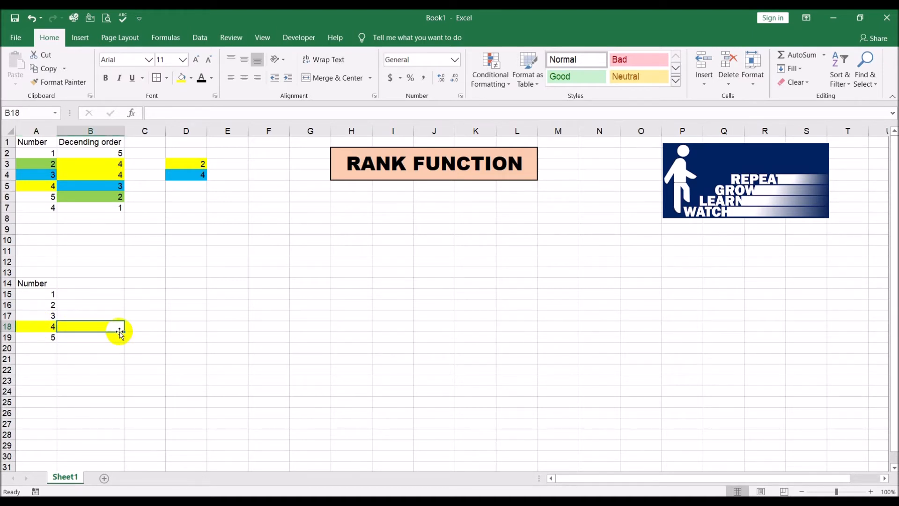
type("=rank(")
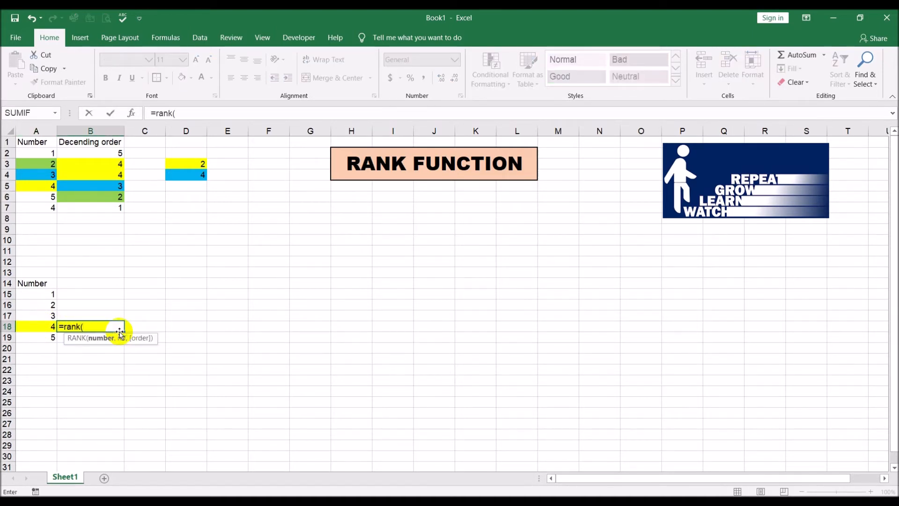
left_click(36, 326)
type(",")
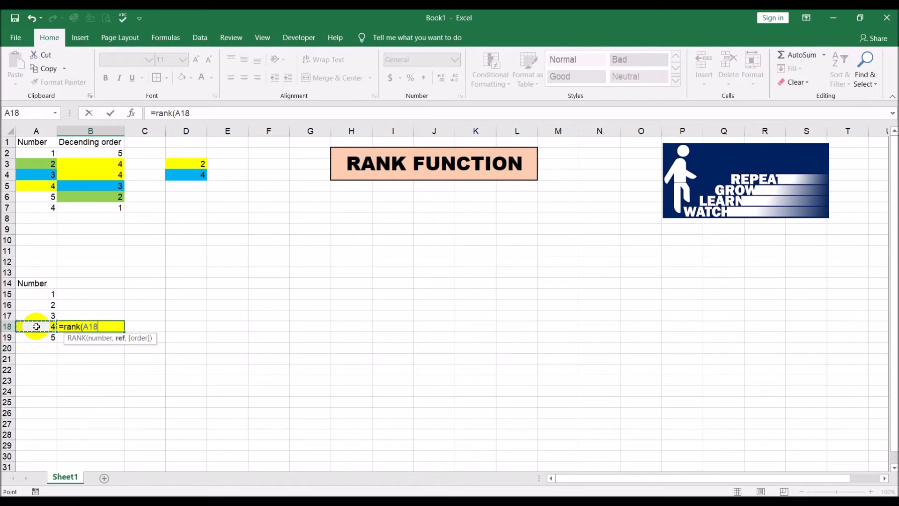
left_click(36, 295)
left_click_drag(36, 295, 35, 335)
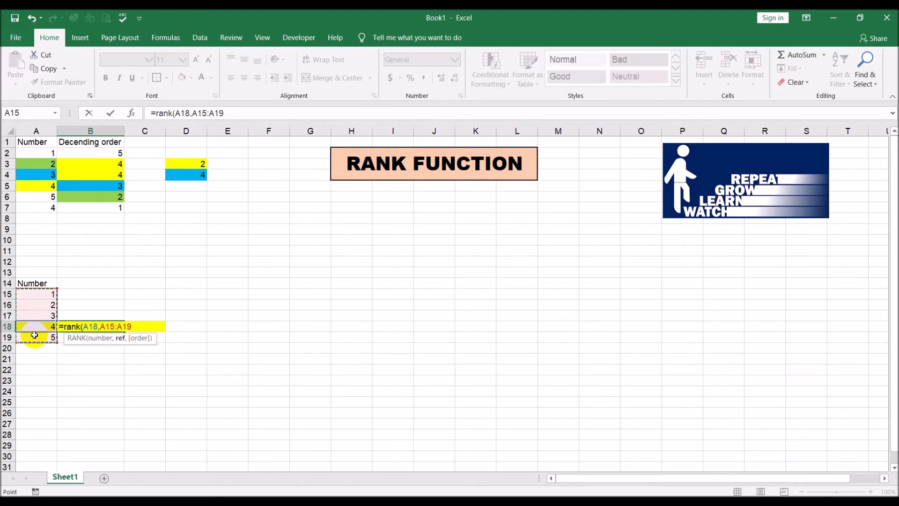
type(",")
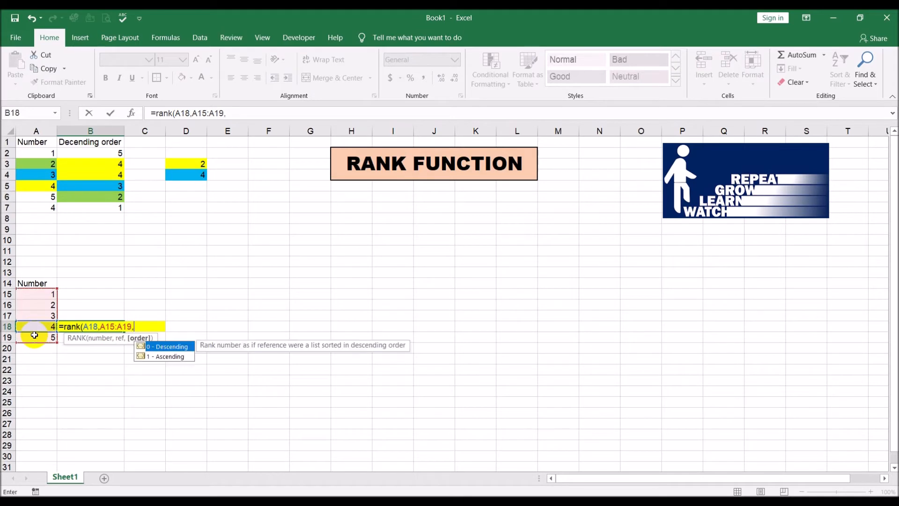
double_click(170, 357)
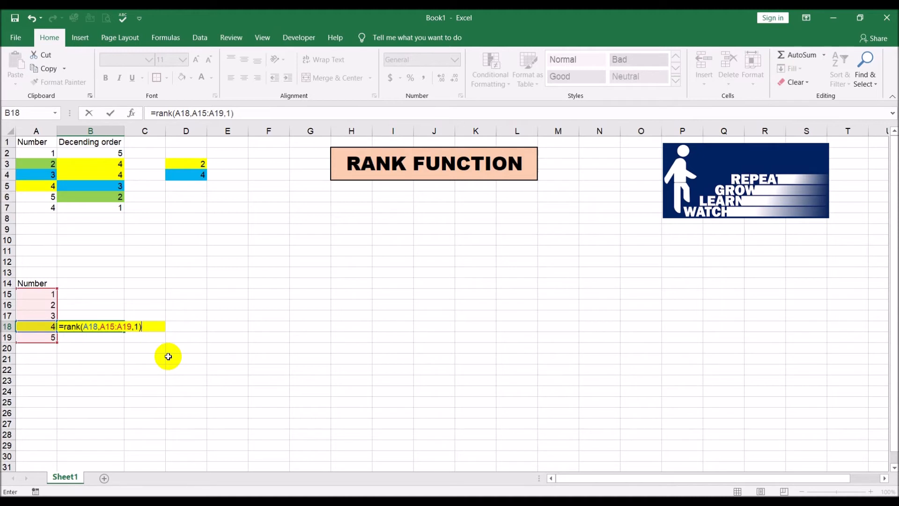
key("Return")
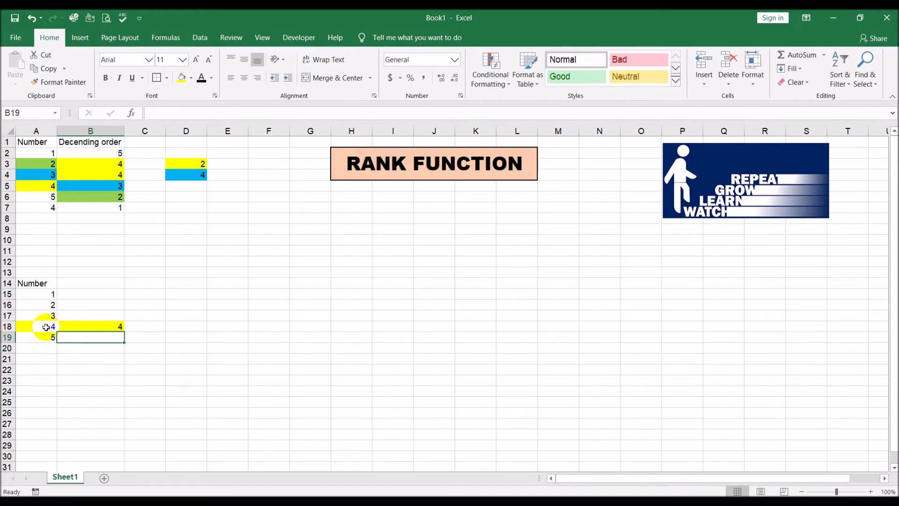
Fill A17:B17, the row of the 3 in the second list, with light blue
left_click(90, 316)
left_click_drag(49, 315, 70, 314)
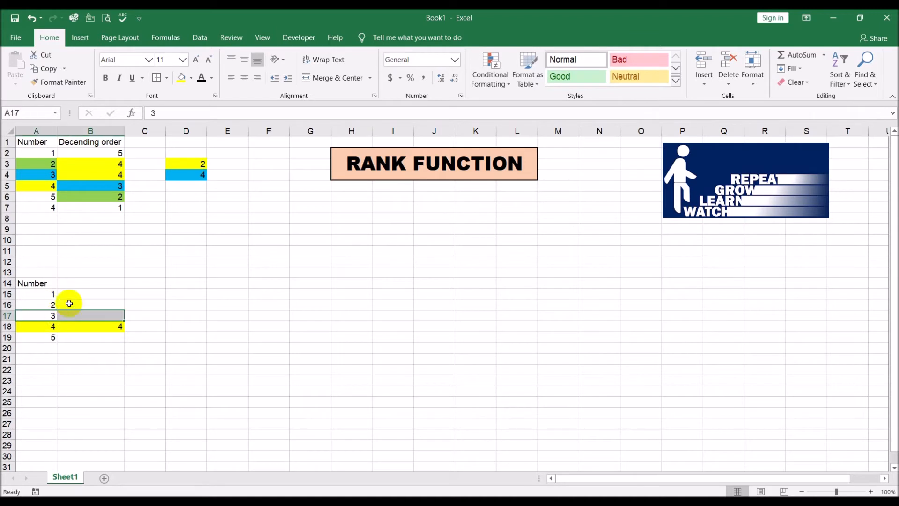
left_click(190, 78)
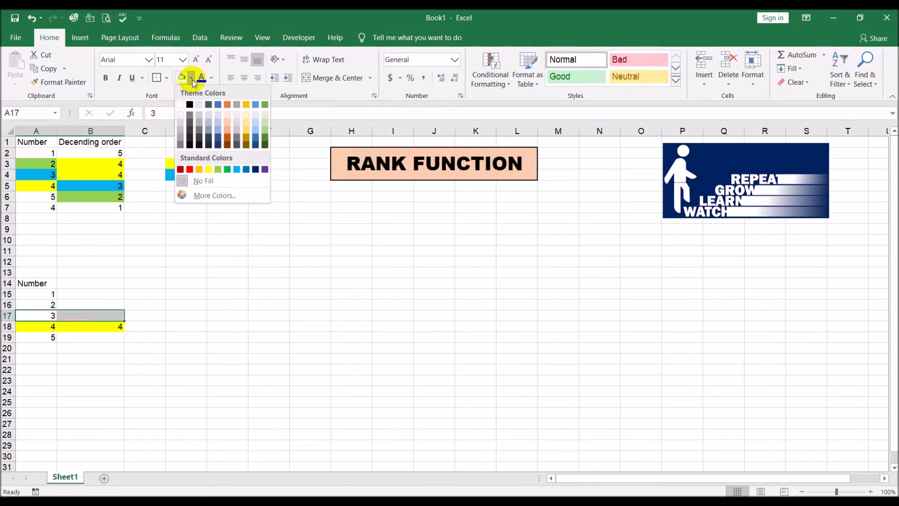
left_click(235, 170)
Enter =RANK(A17,A15:A19) in B17 to rank the number 3 within the second list using the default order
left_click(81, 316)
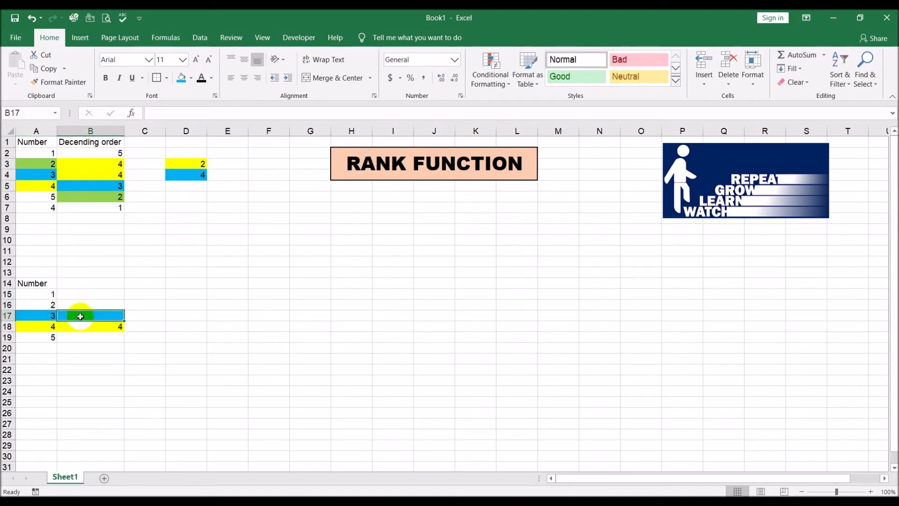
type("=rank(")
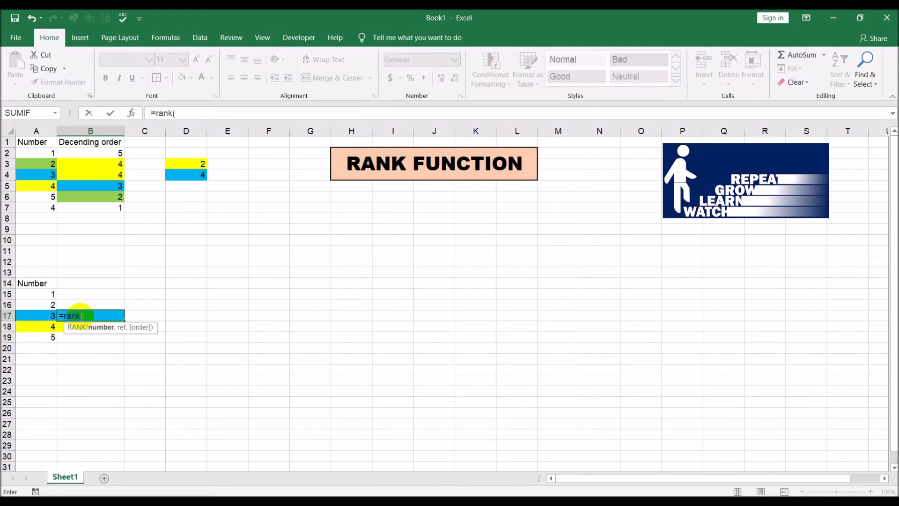
left_click(29, 317)
type(",")
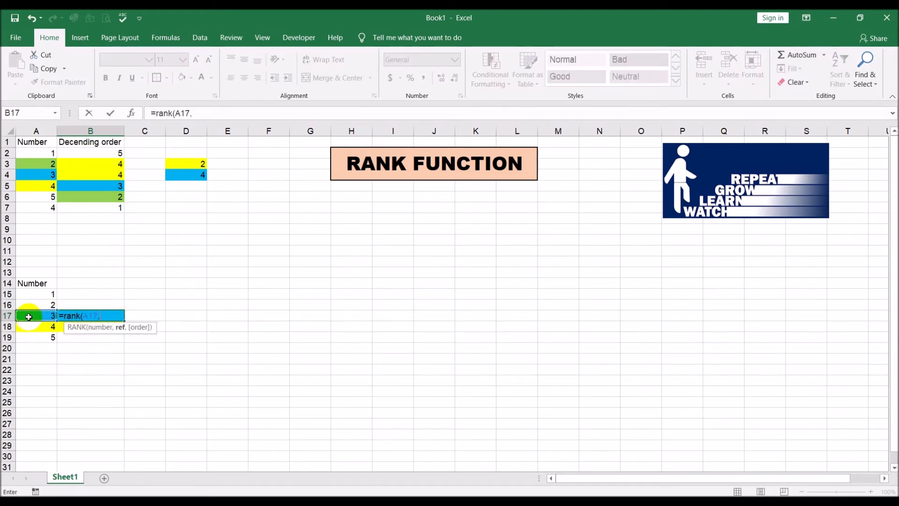
left_click_drag(30, 294, 36, 338)
type(")")
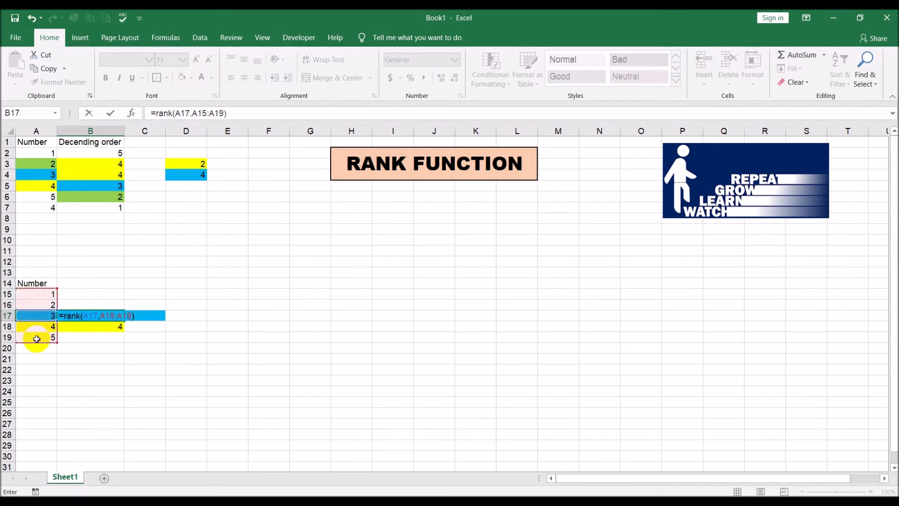
key("Return")
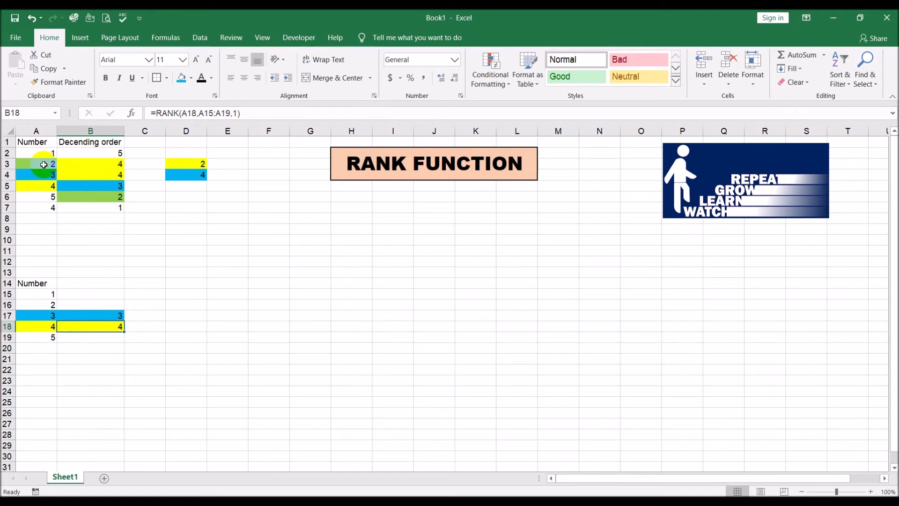
left_click(112, 199)
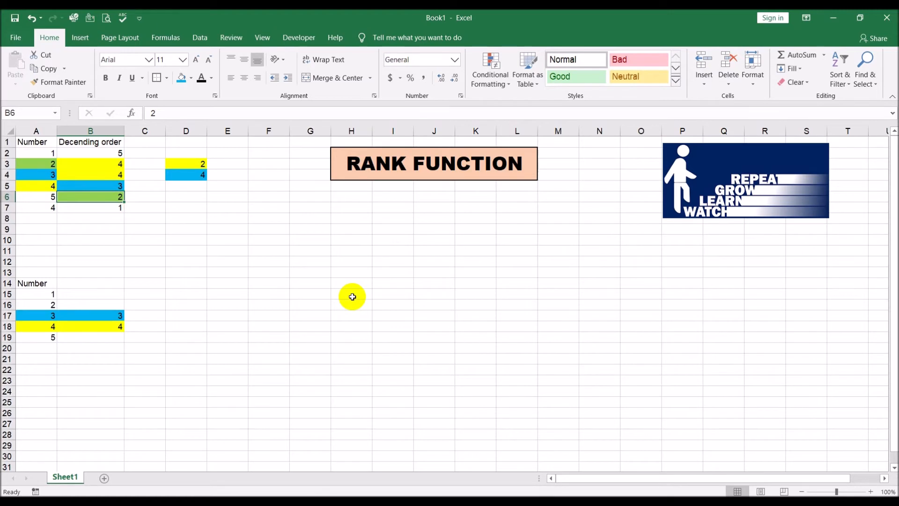
Enter =RANK(A16,A15:A19) in B16 to rank the number 2 within the second list without an order argument
left_click(101, 304)
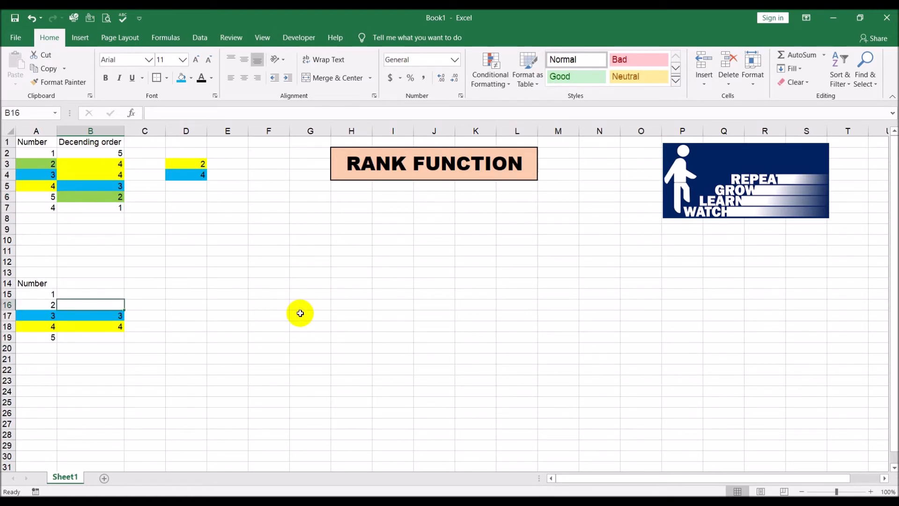
type("=rs")
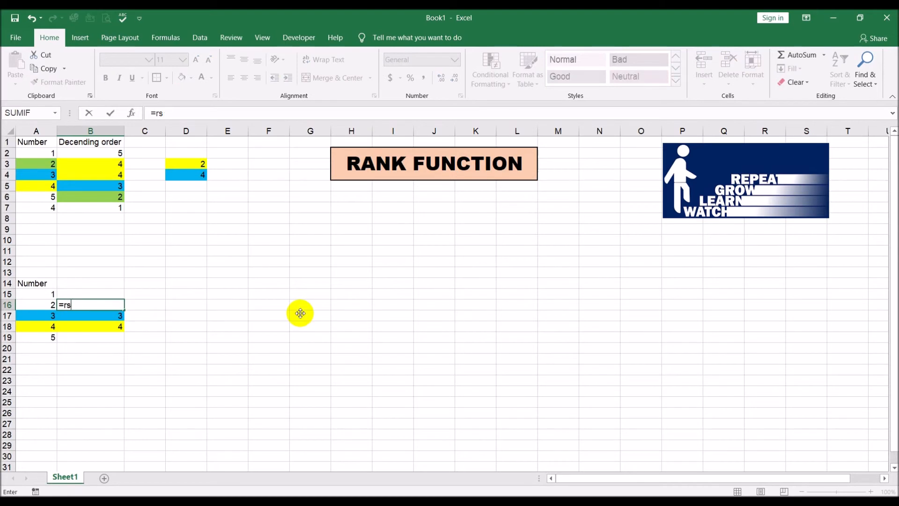
key("BackSpace")
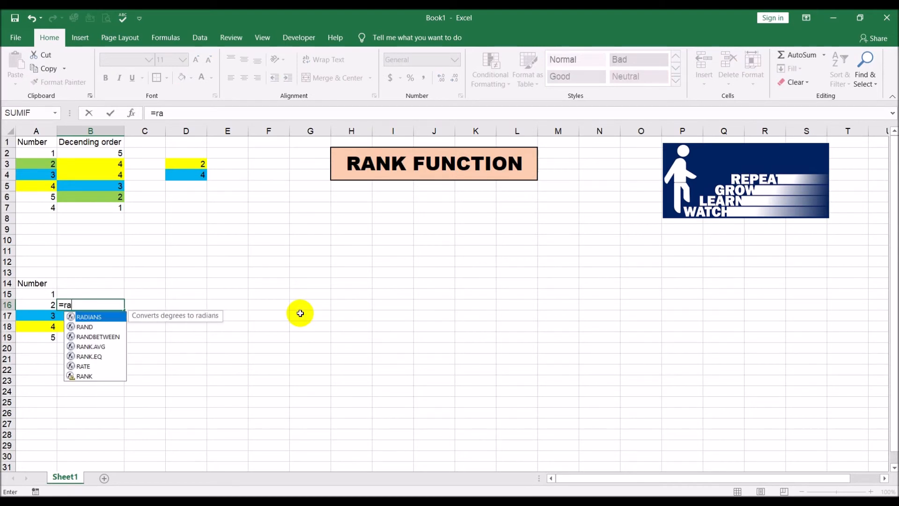
type("ank(")
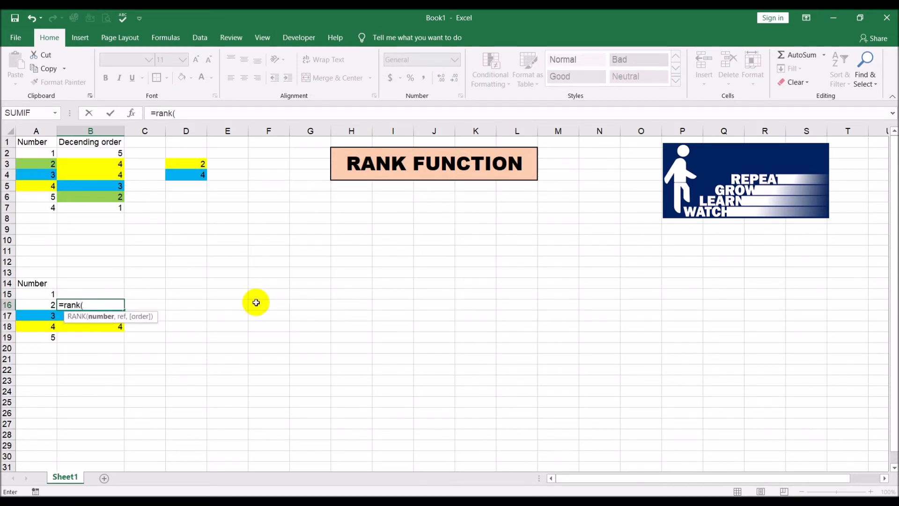
left_click(38, 304)
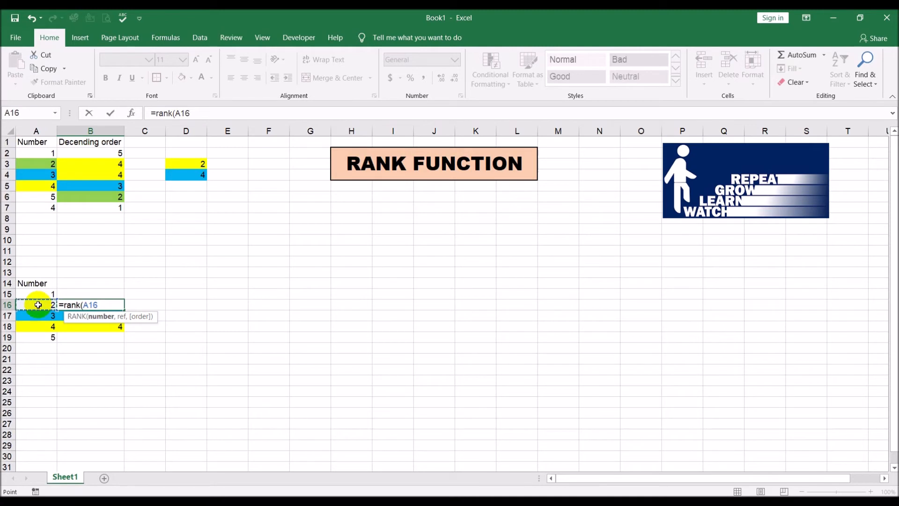
type(",")
left_click_drag(38, 294, 40, 334)
type(")")
key("Return")
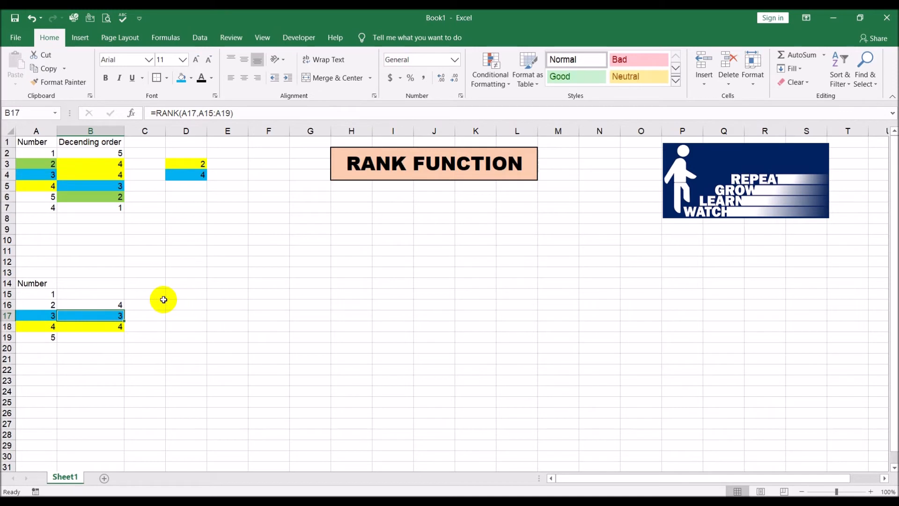
Add the order argument 1 to the RANK formula in B16 so that it ranks in ascending order
left_click(139, 302)
left_click(113, 303)
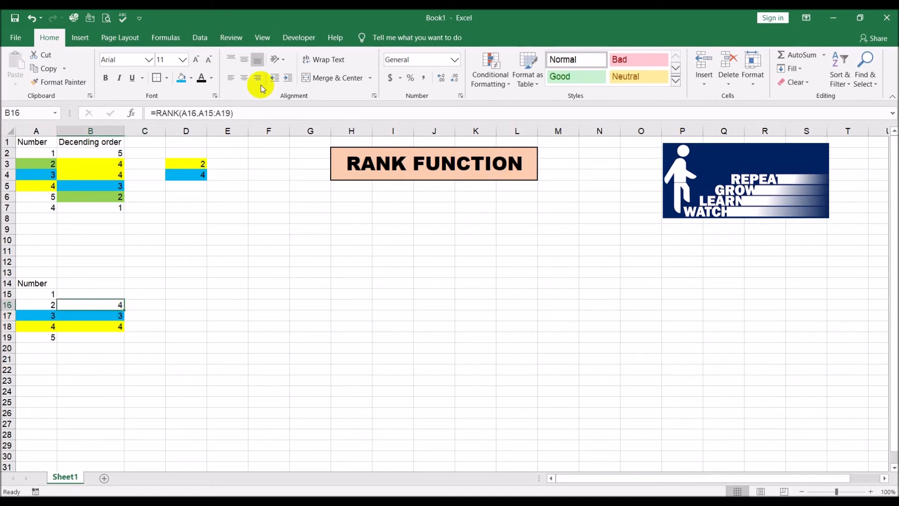
left_click(392, 117)
type(",1")
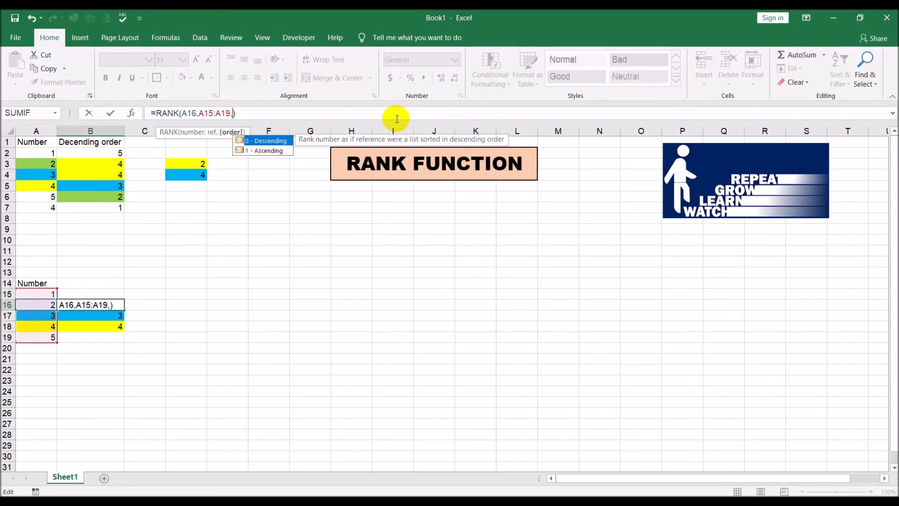
key("Return")
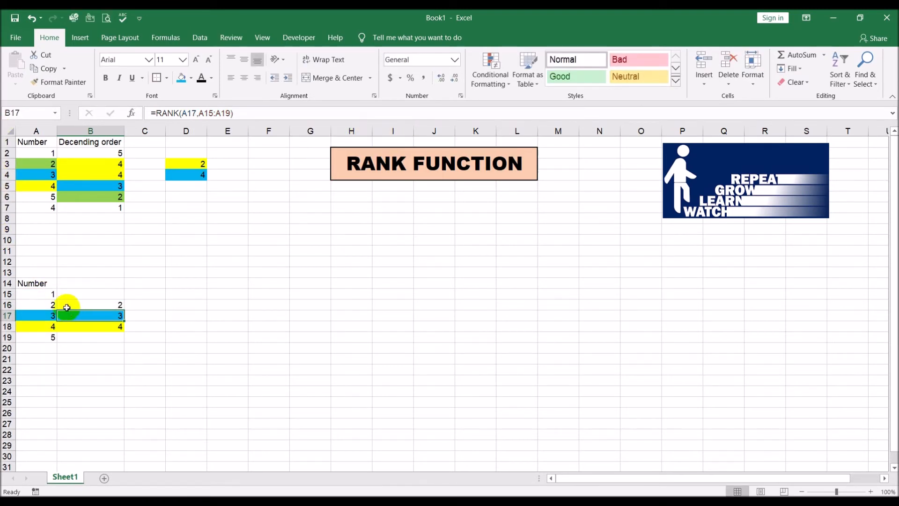
Fill A16:B16, the row of the 2 in the second list, with light green
left_click(52, 304)
left_click(68, 305, "shift")
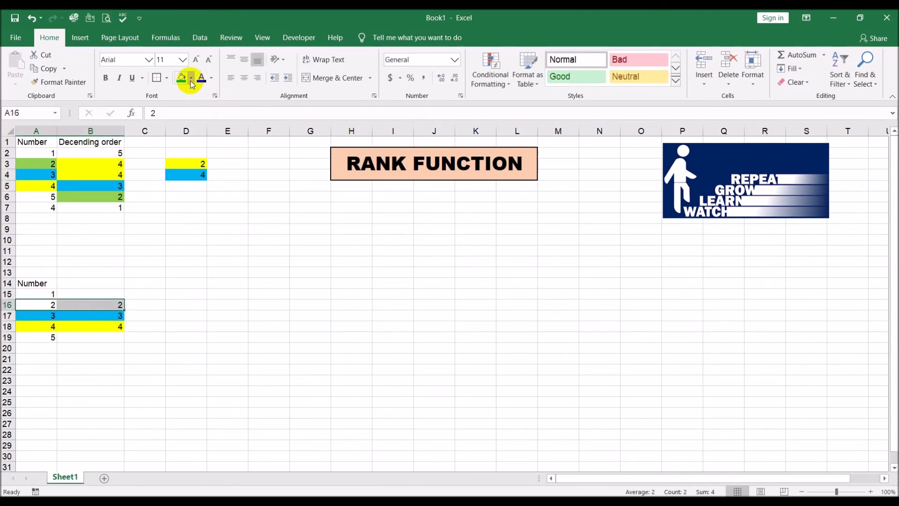
left_click(191, 77)
left_click(217, 169)
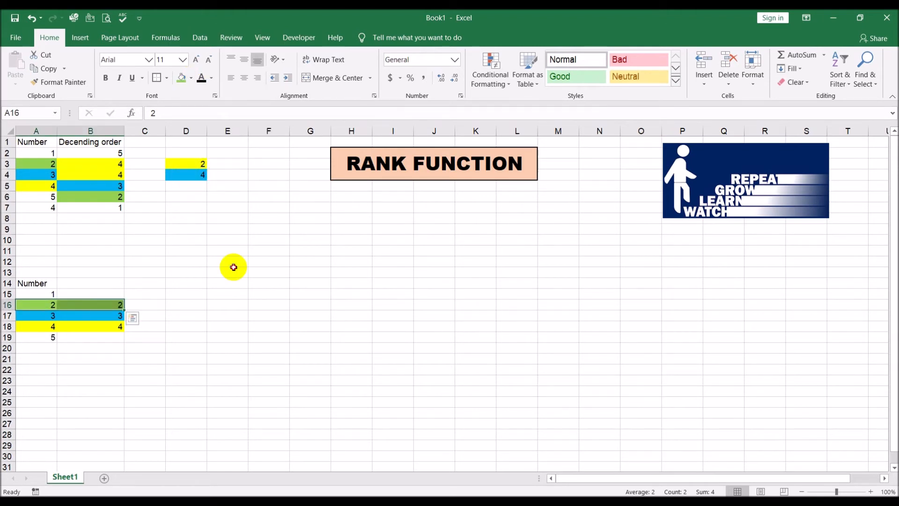
left_click(233, 270)
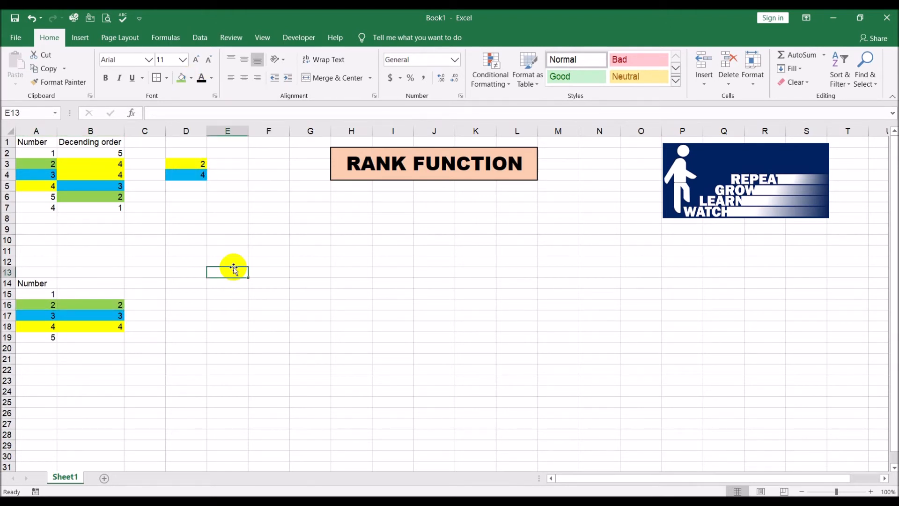
Compare the descending order values in B2, B6 and B7 with the ascending rank formula in B16
left_click(103, 196)
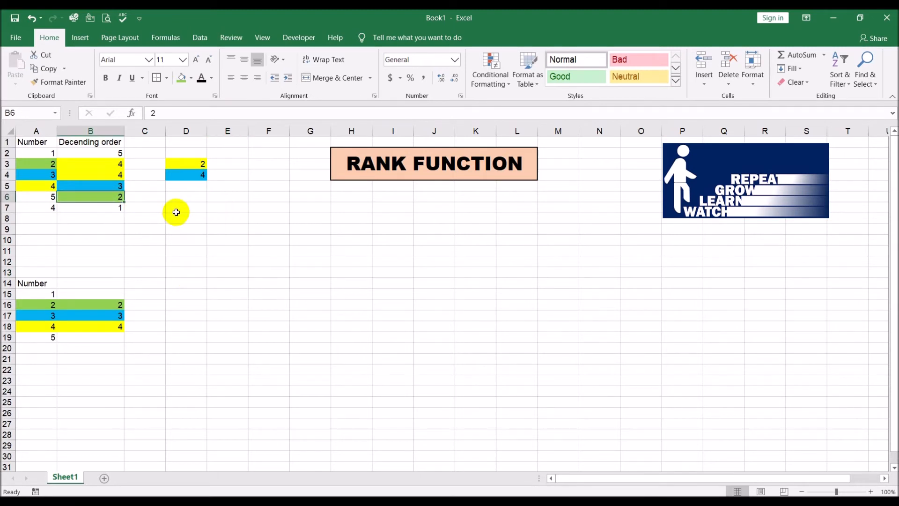
left_click(111, 206)
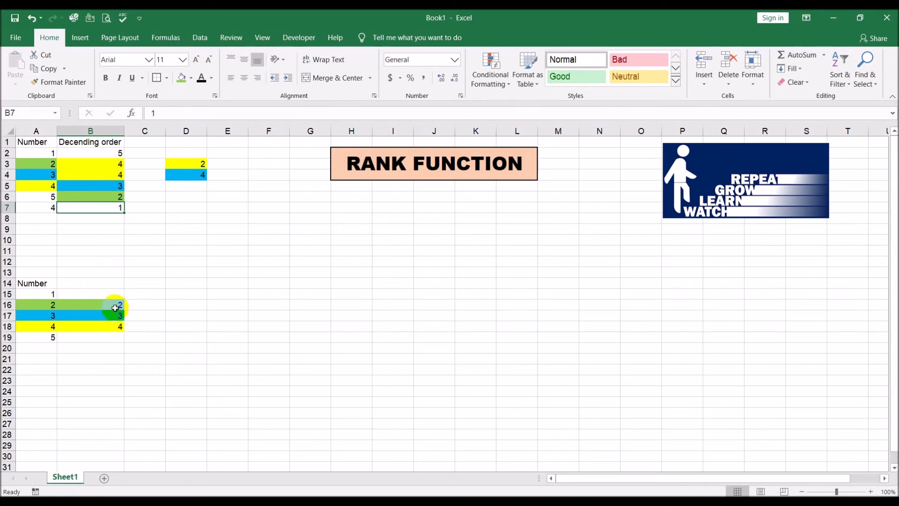
left_click(103, 309)
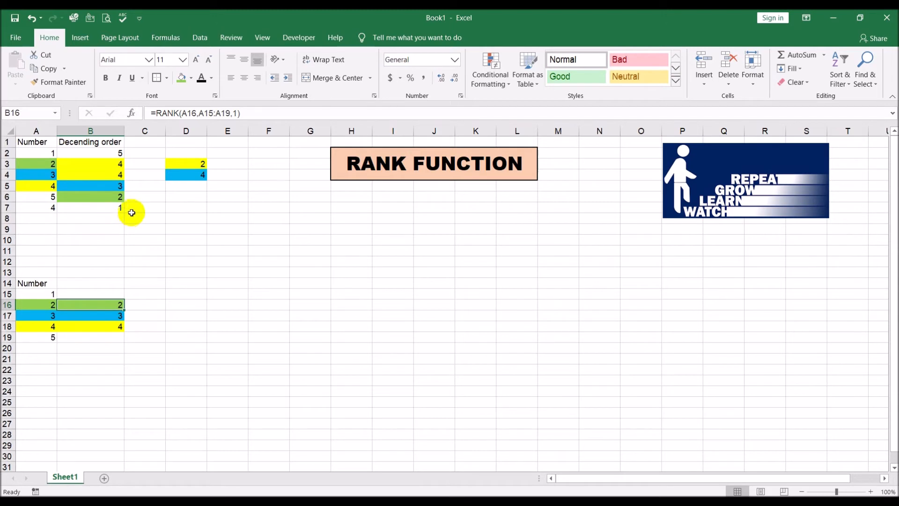
left_click(121, 151)
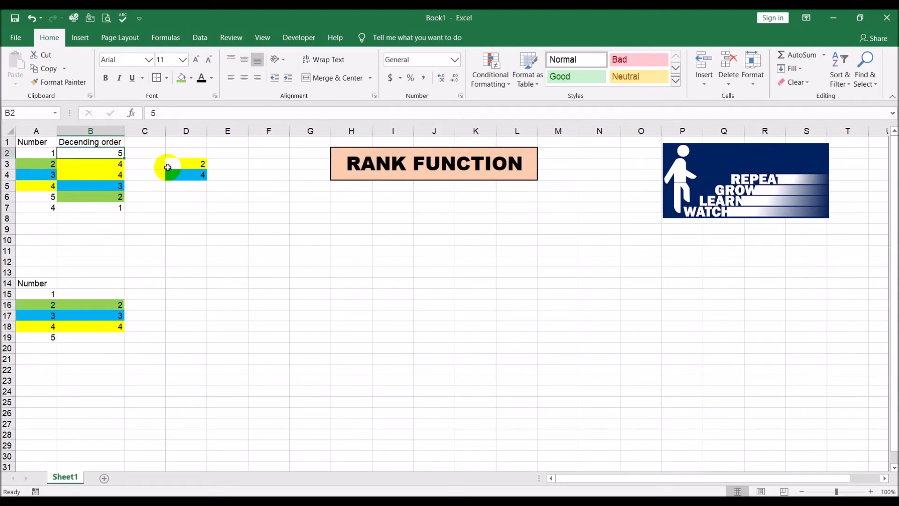
left_click(113, 198)
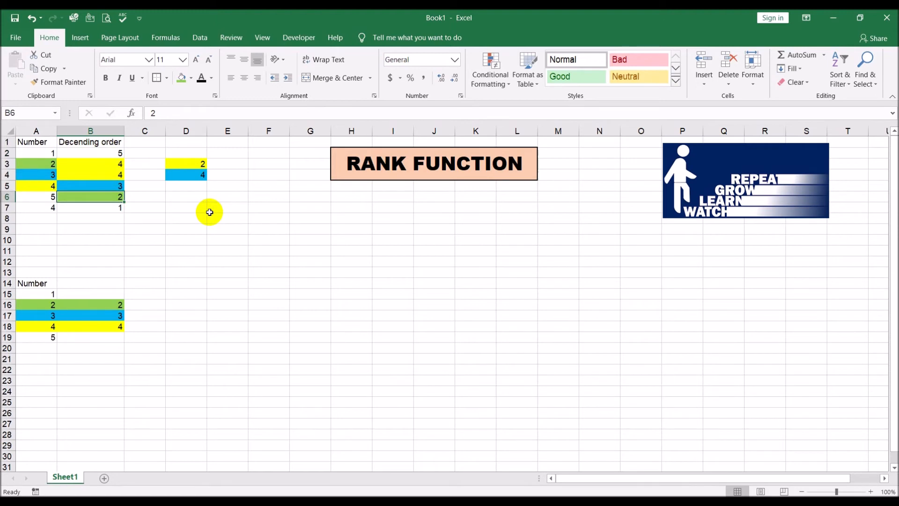
left_click(99, 305)
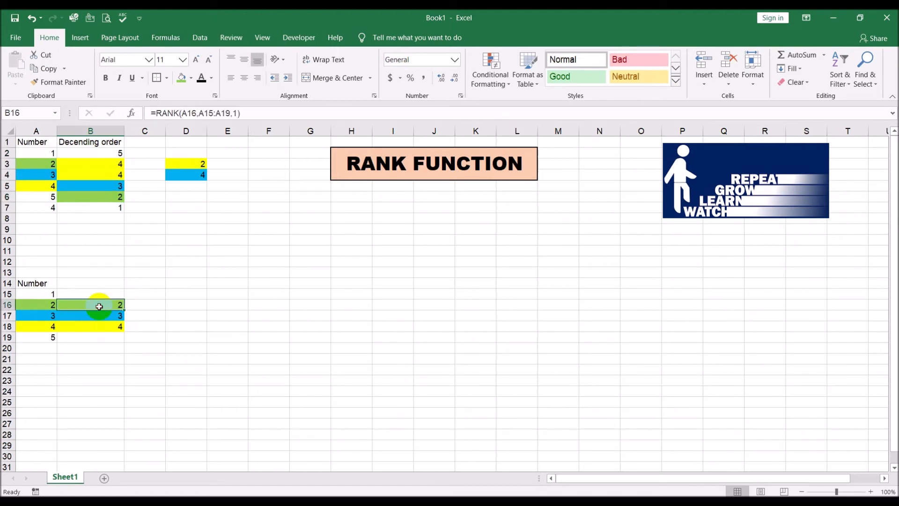
left_click(122, 200)
Fill D6 with light green and enter =RANK(A3,A2:A7) there to rank the 2 in the first list in descending order
left_click(182, 197)
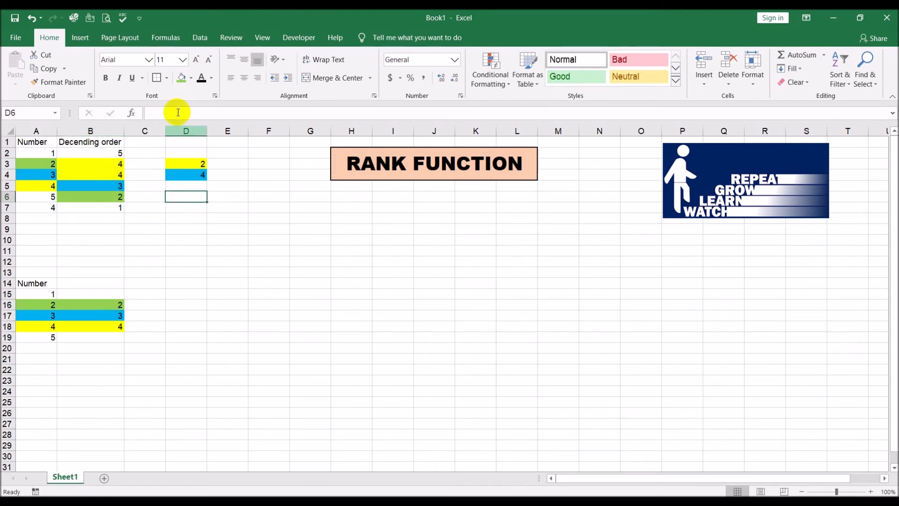
left_click(181, 78)
type("=r")
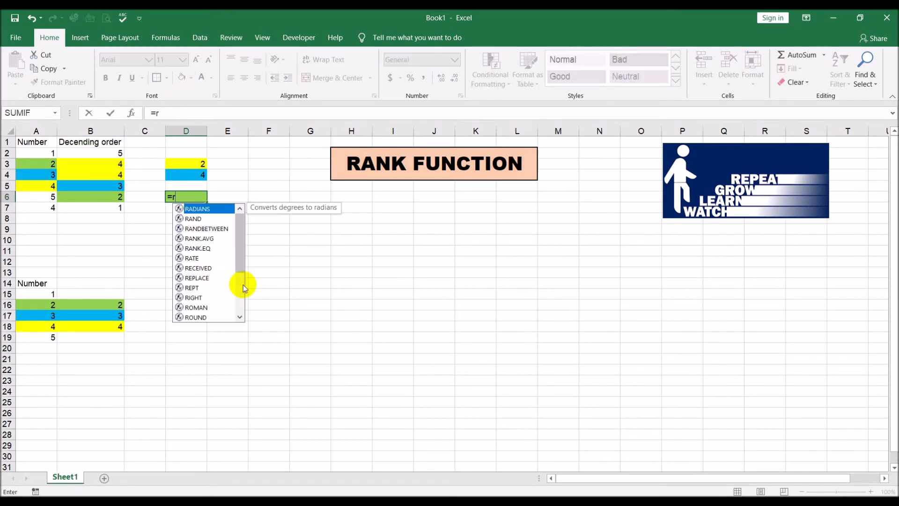
type("ank(")
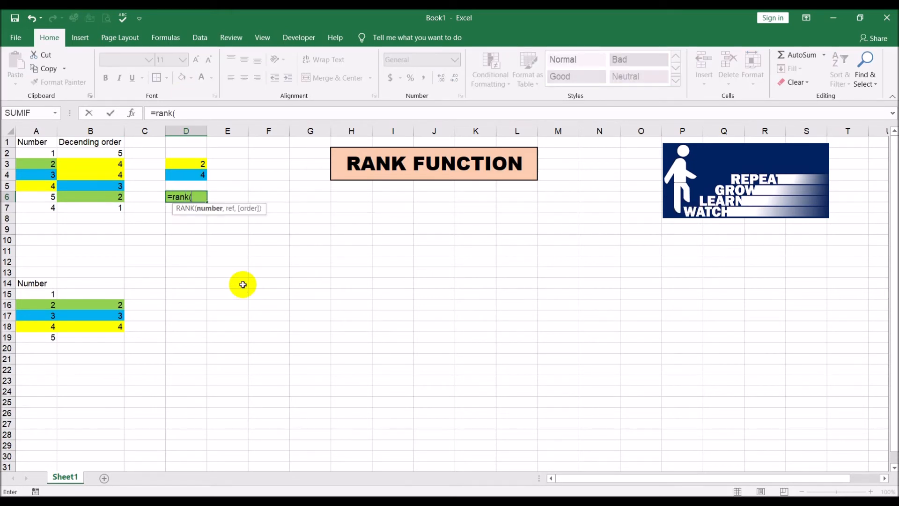
left_click(42, 165)
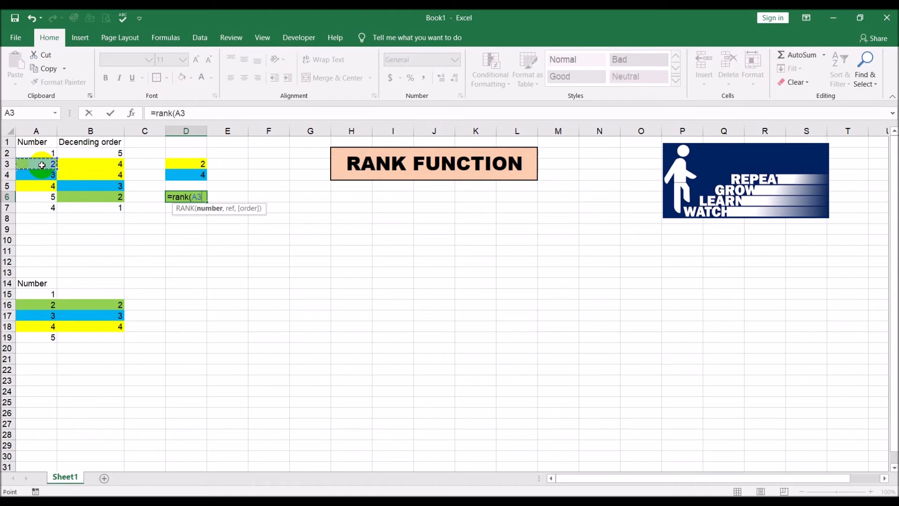
type(",")
left_click_drag(47, 153, 47, 208)
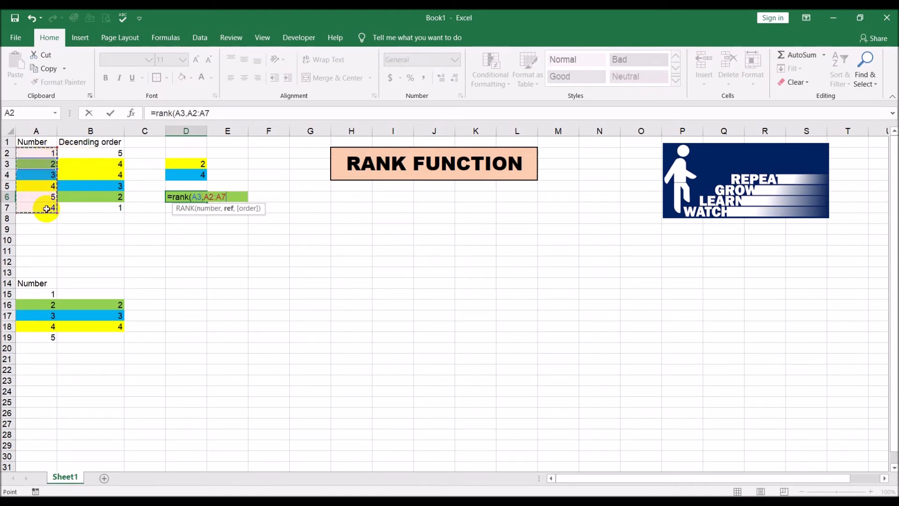
type(")")
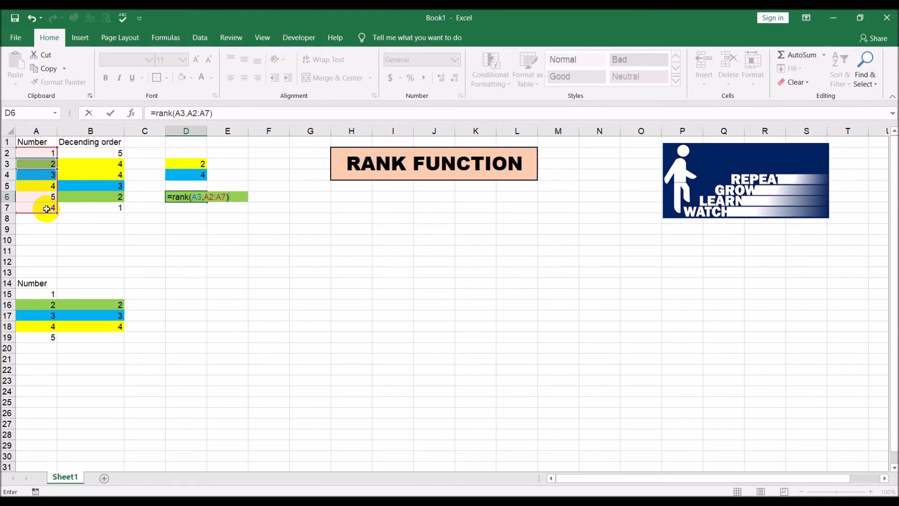
key("Return")
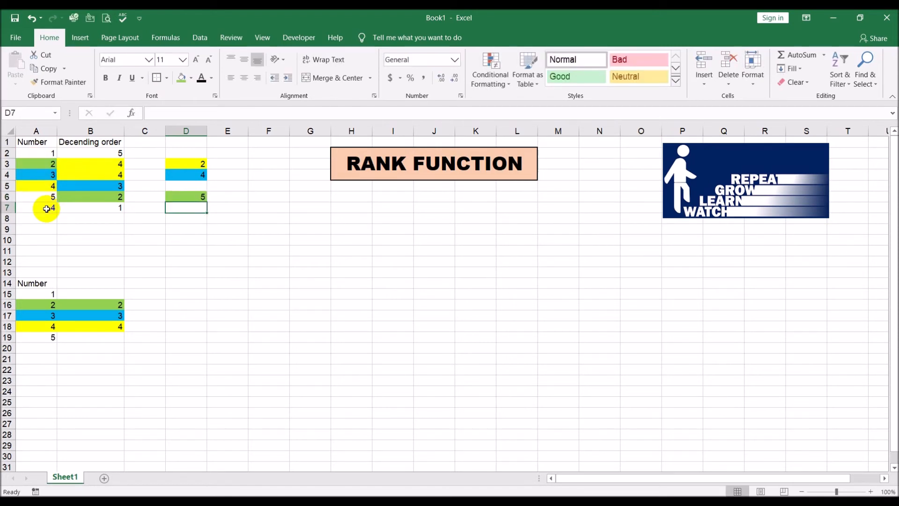
Examine the descending order value in B6, the ascending rank in B16 and the RANK formula in D3
left_click(190, 251)
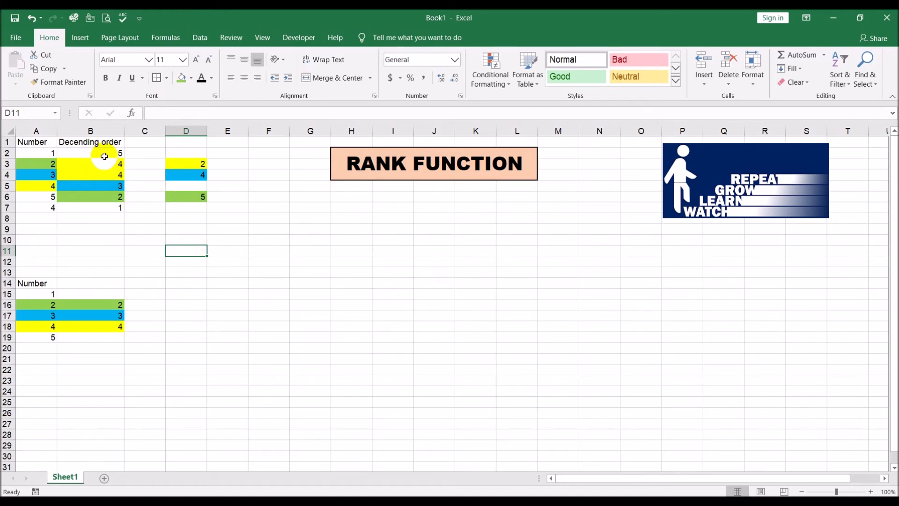
left_click(110, 196)
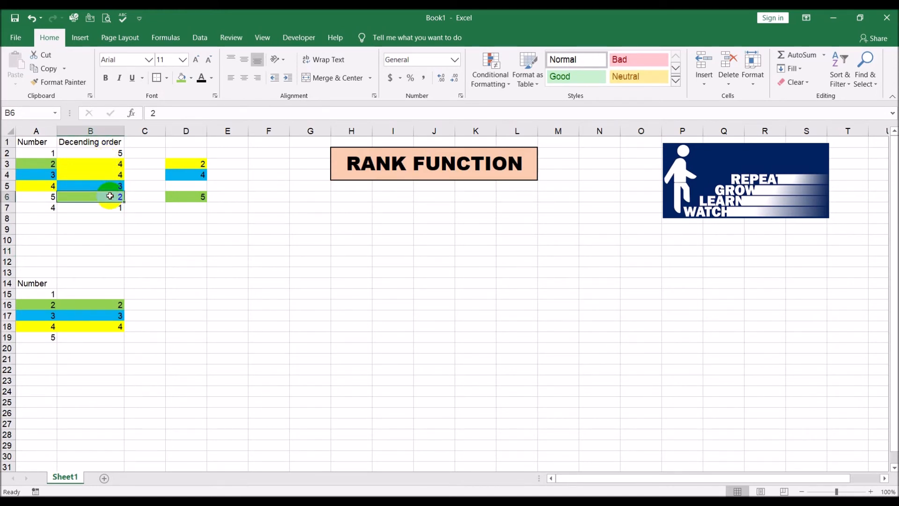
left_click(106, 304)
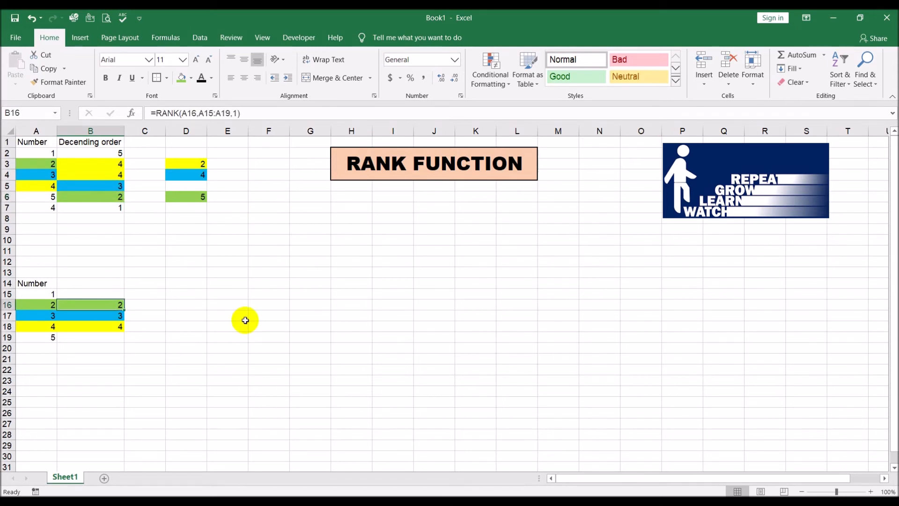
left_click(200, 163)
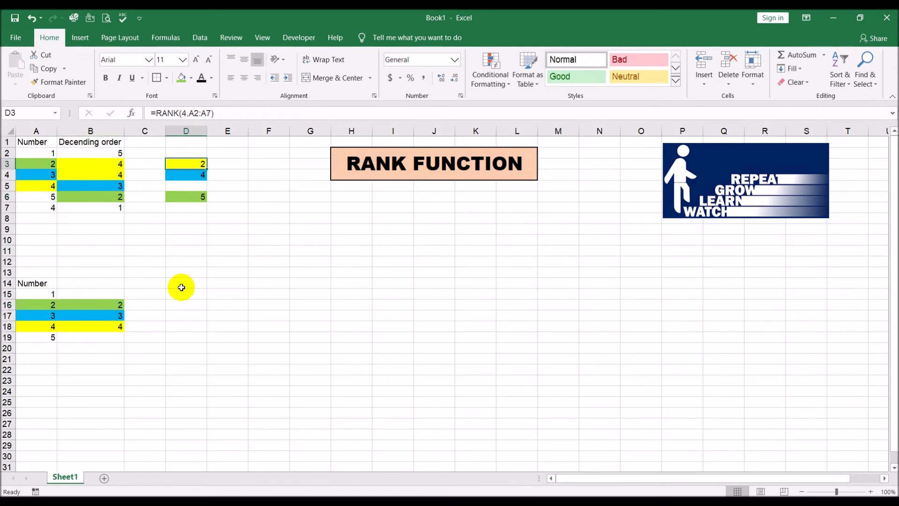
left_click(114, 324)
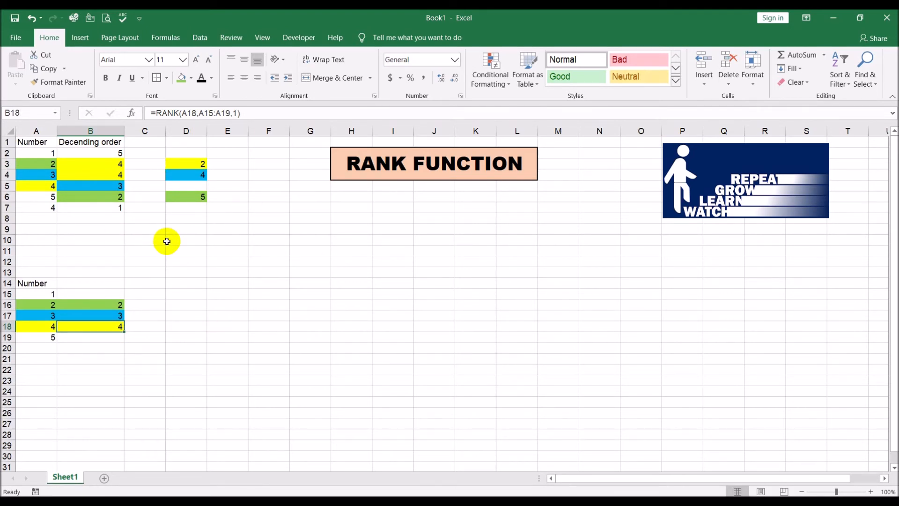
left_click(182, 247)
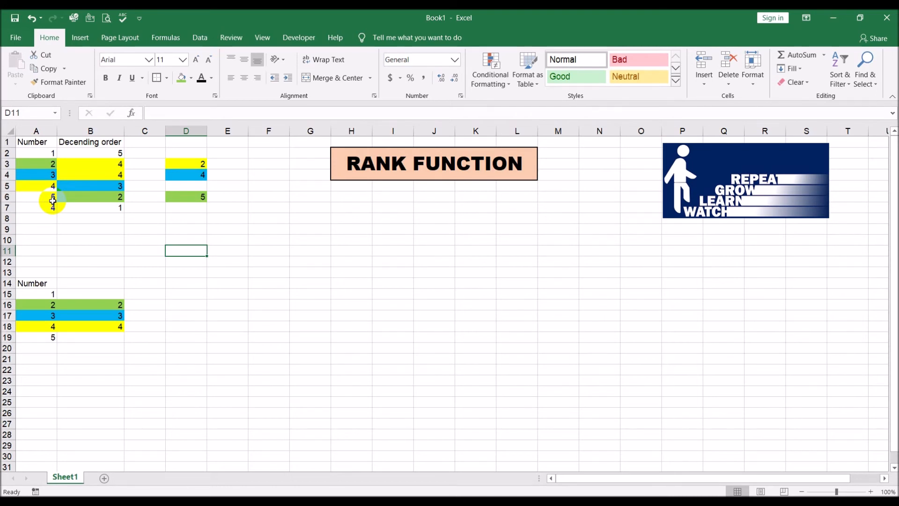
type("=")
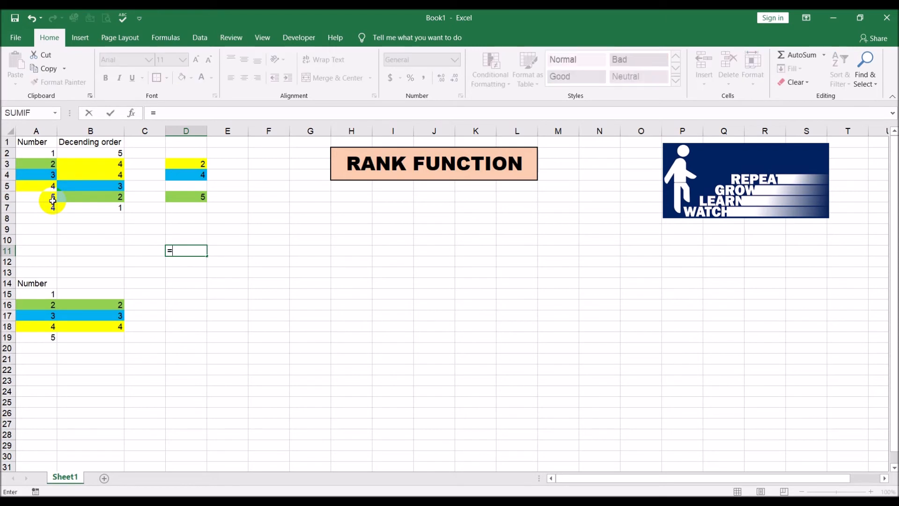
key("Escape")
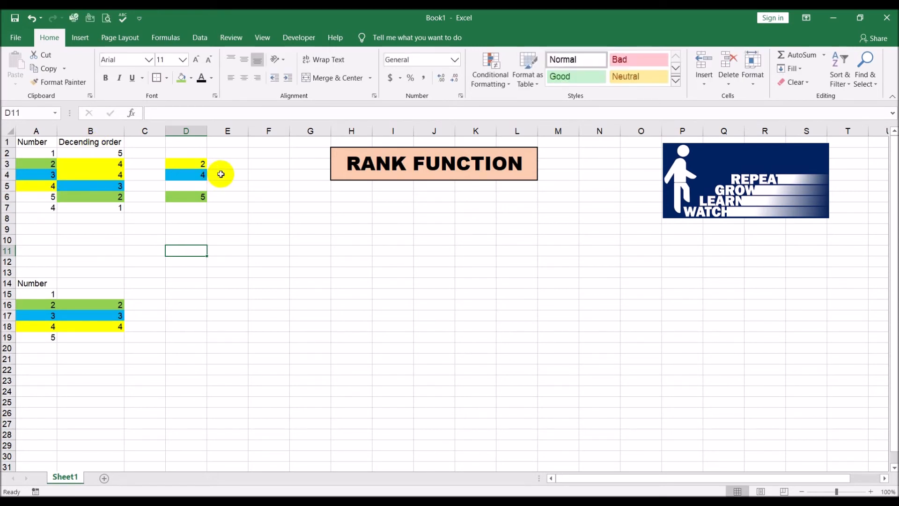
Enter =RANK.AVG(A5,A2:A7) in E4 to give the duplicated 4 in the first list its average rank
left_click(221, 175)
type("=rank")
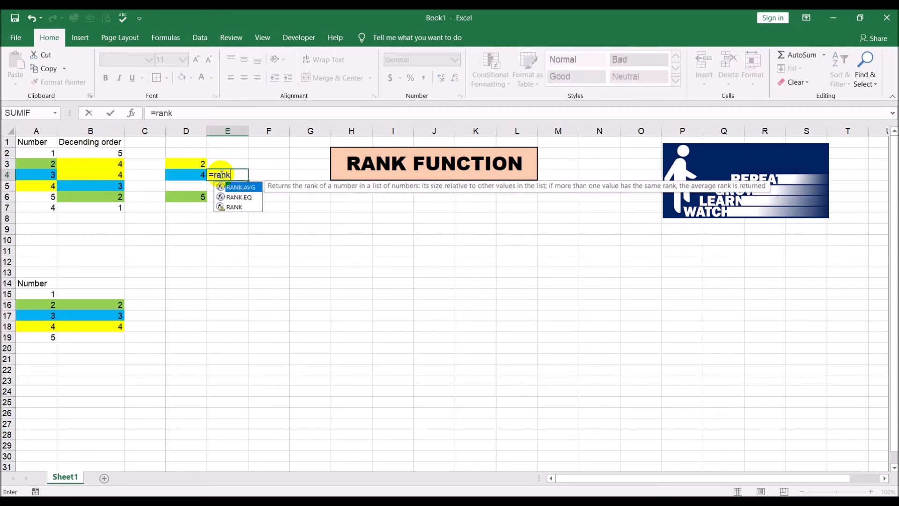
double_click(251, 186)
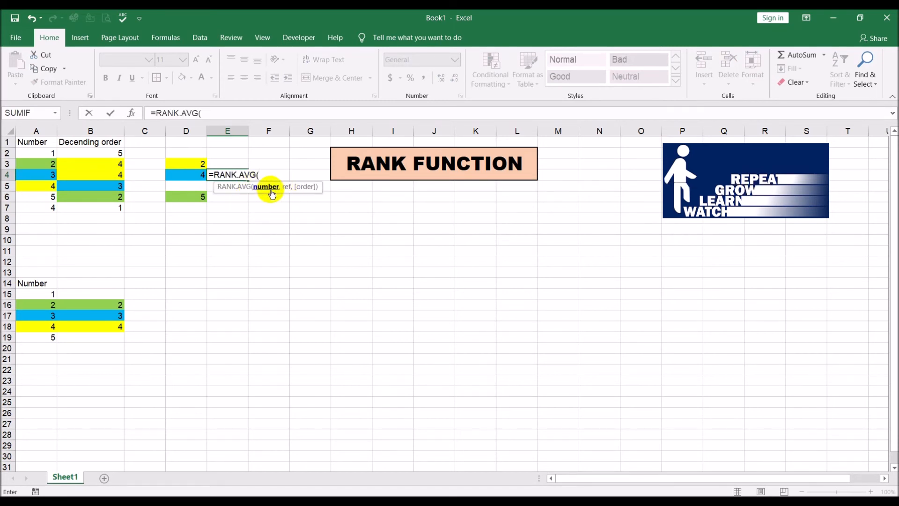
left_click(37, 188)
type(",")
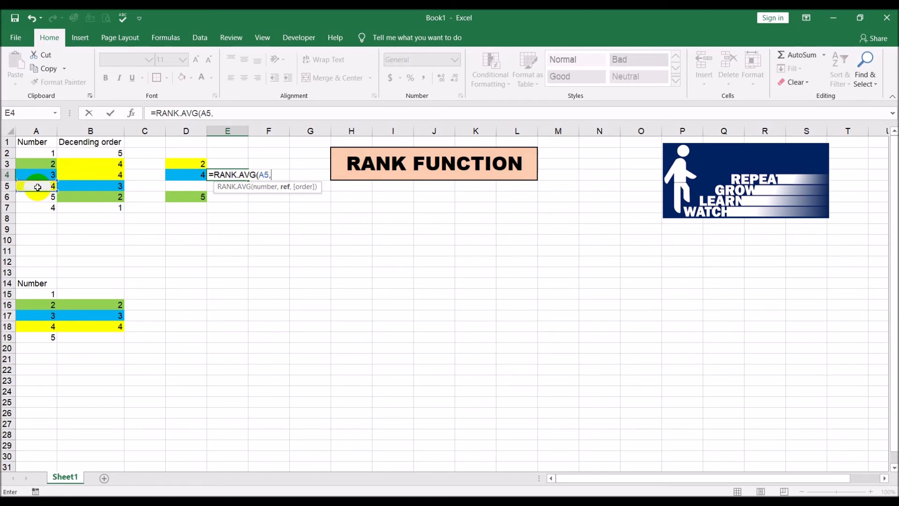
left_click_drag(31, 152, 34, 208)
type(")")
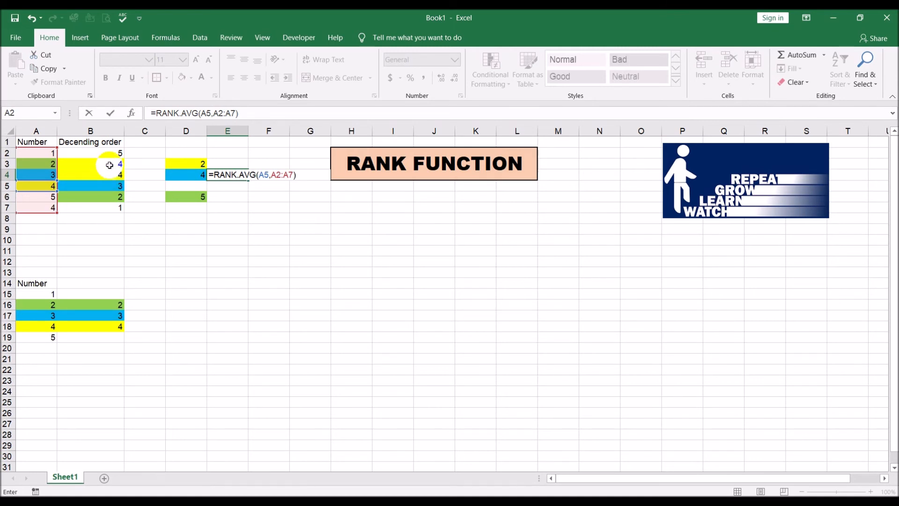
key("Return")
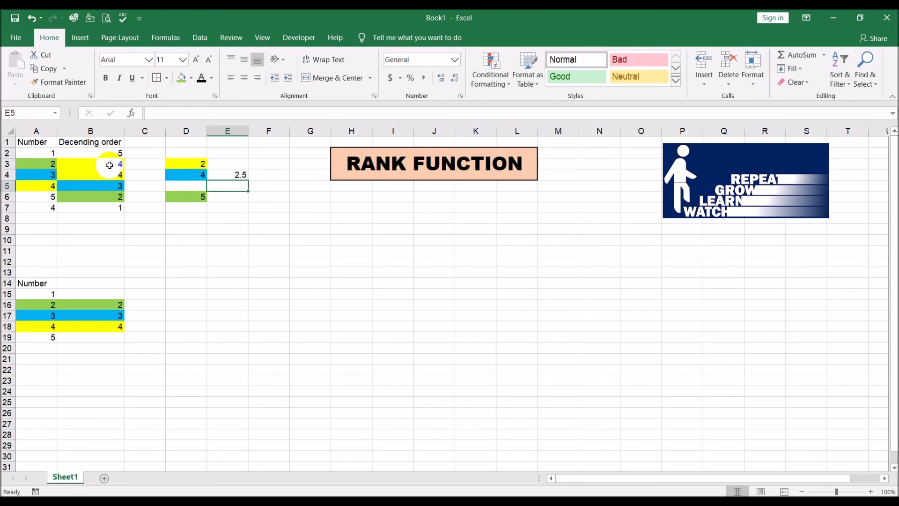
Compare the descending order values in B3 and B4 with the RANK.AVG formula in E4
left_click(105, 165)
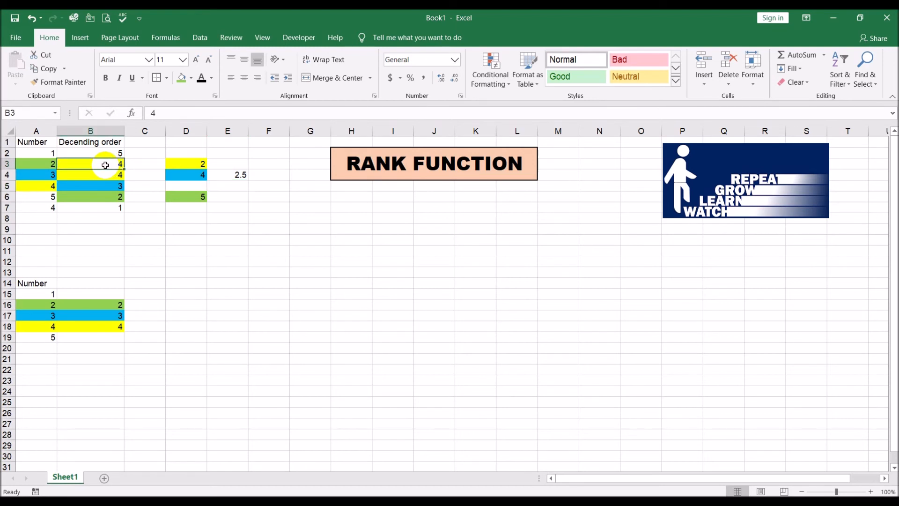
left_click(107, 174)
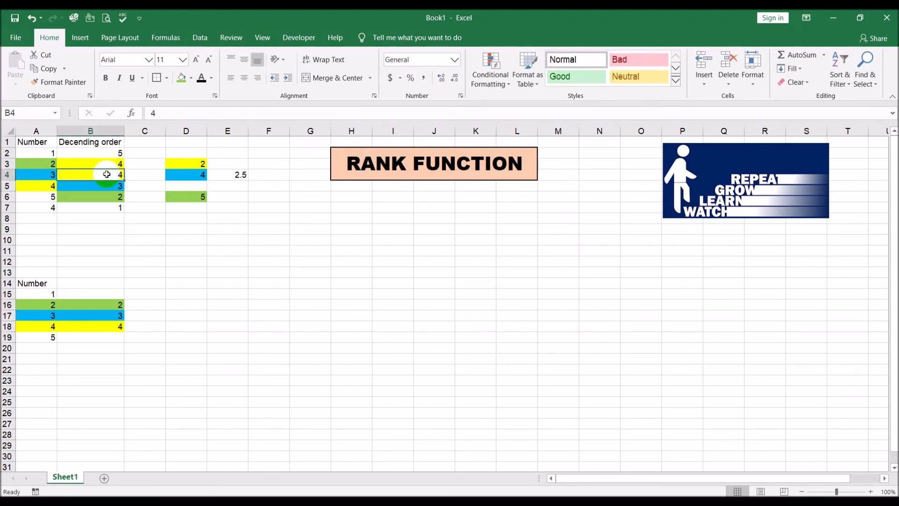
left_click(104, 162)
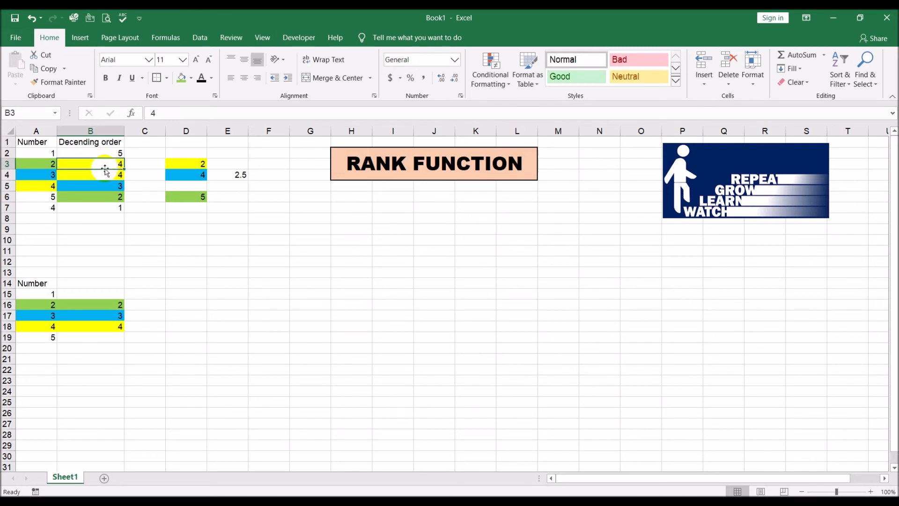
left_click(106, 174)
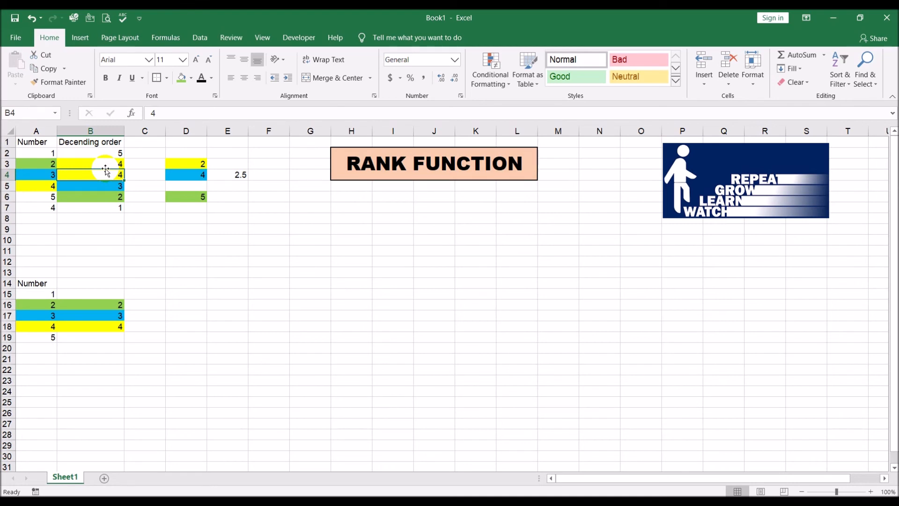
left_click(239, 175)
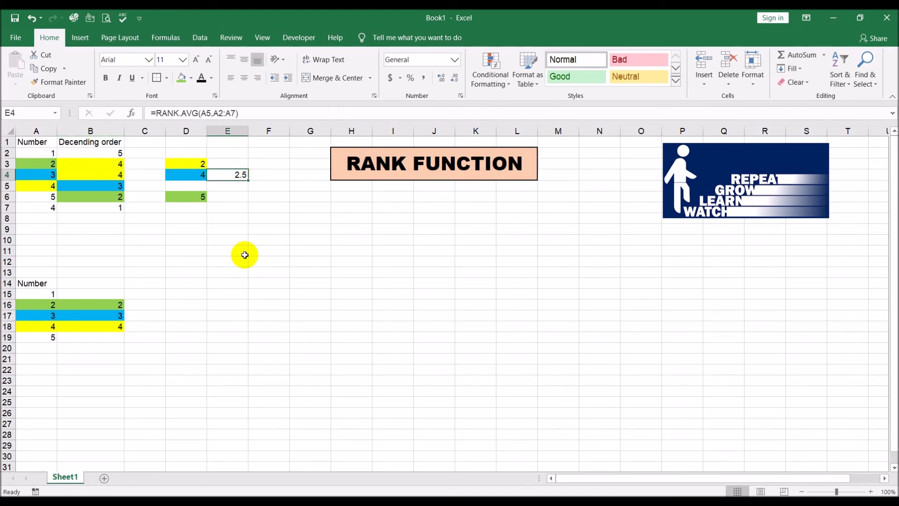
Enter =RANK.EQ(A5,A2:A7) in F4 to give the duplicated 4 in the first list its top rank
left_click(267, 175)
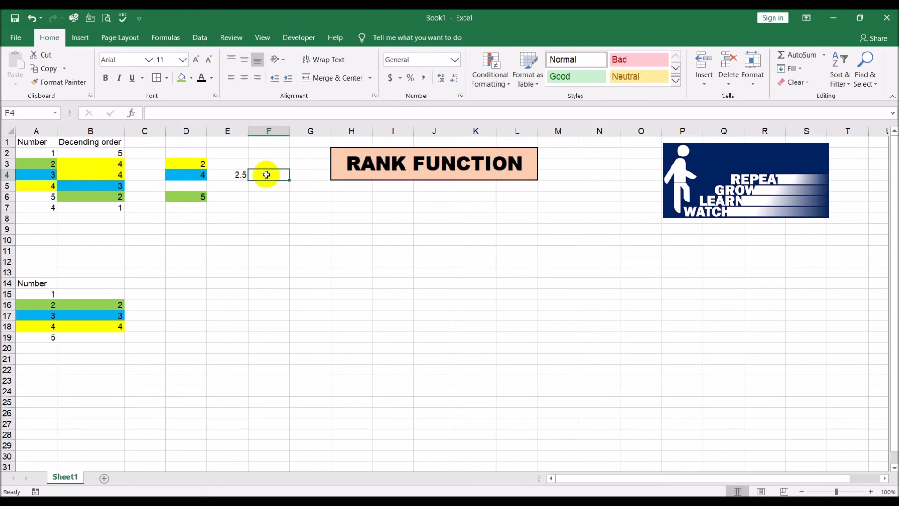
type("=rank")
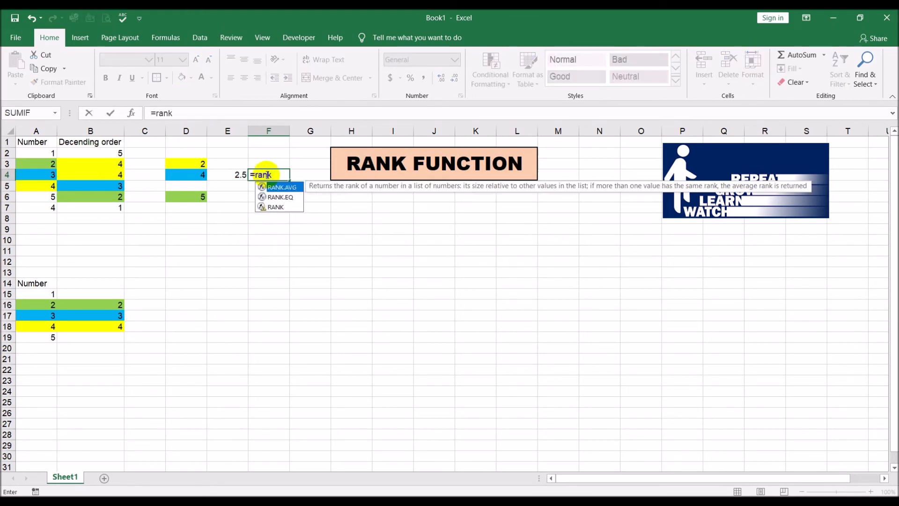
left_click(287, 201)
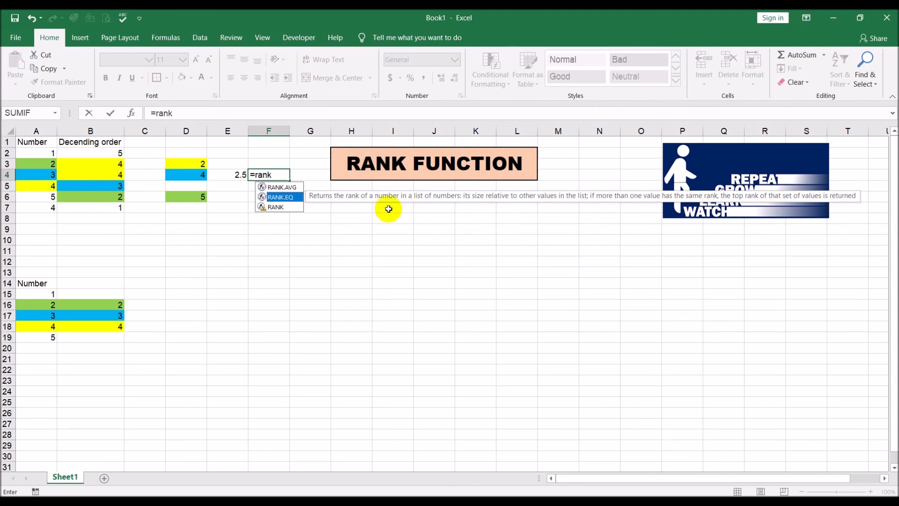
double_click(298, 198)
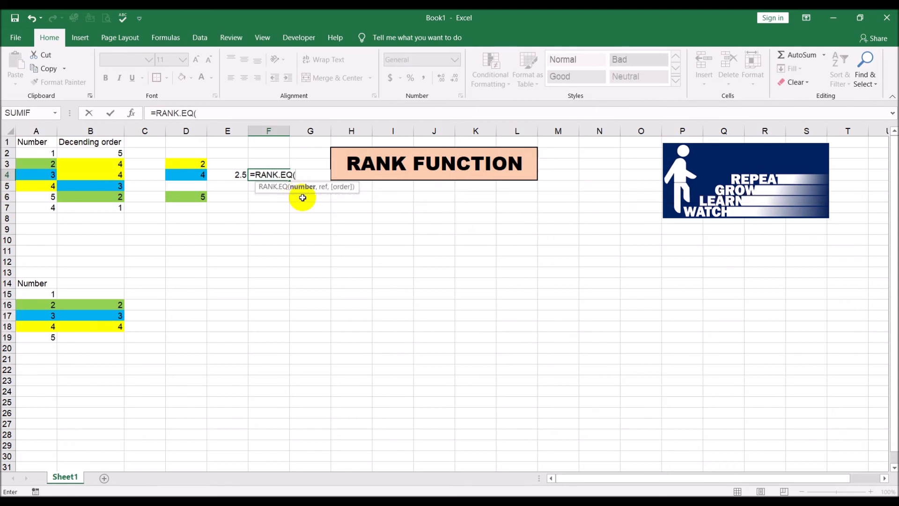
left_click(40, 186)
type(",")
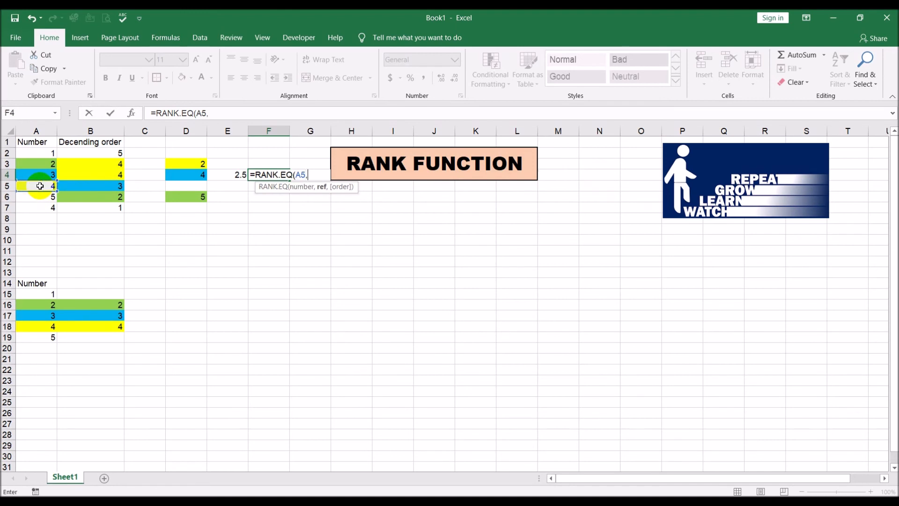
left_click_drag(38, 153, 36, 210)
type(")")
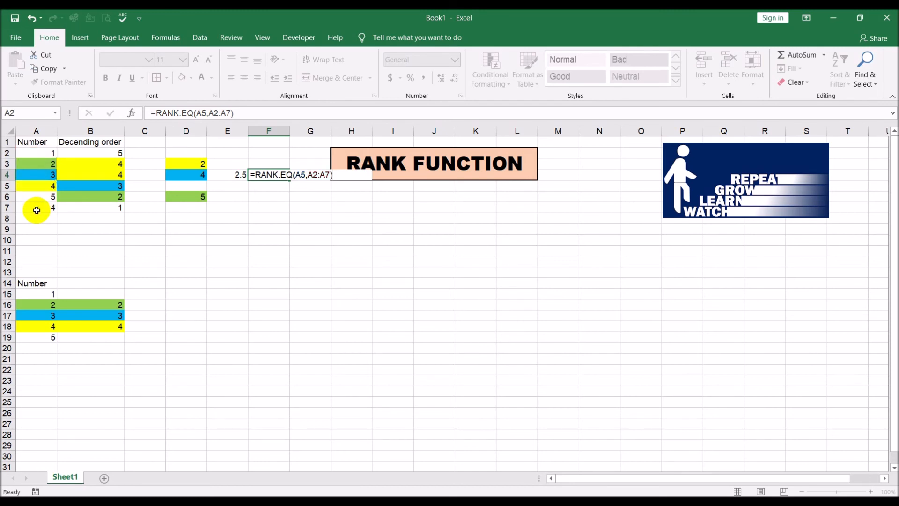
key("Return")
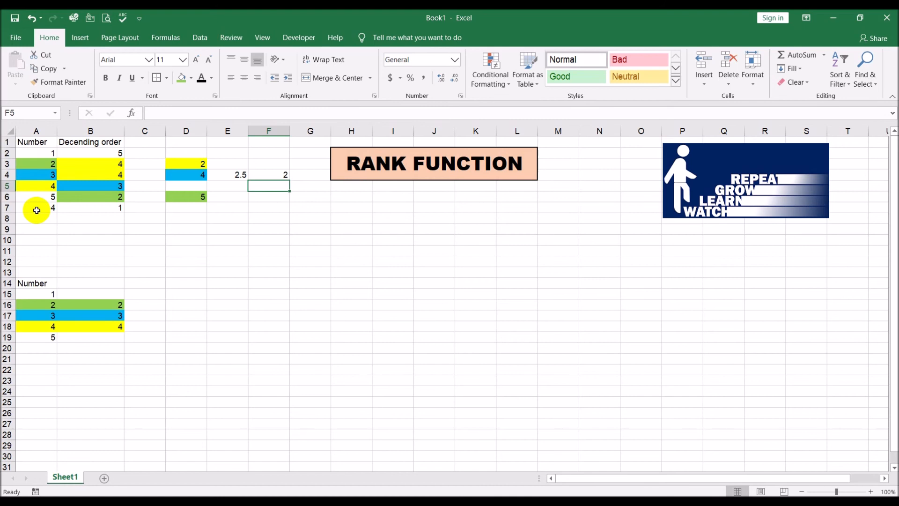
Change the number argument of the RANK.EQ formula in F4 to A7, the second 4 in the first list
left_click(77, 162)
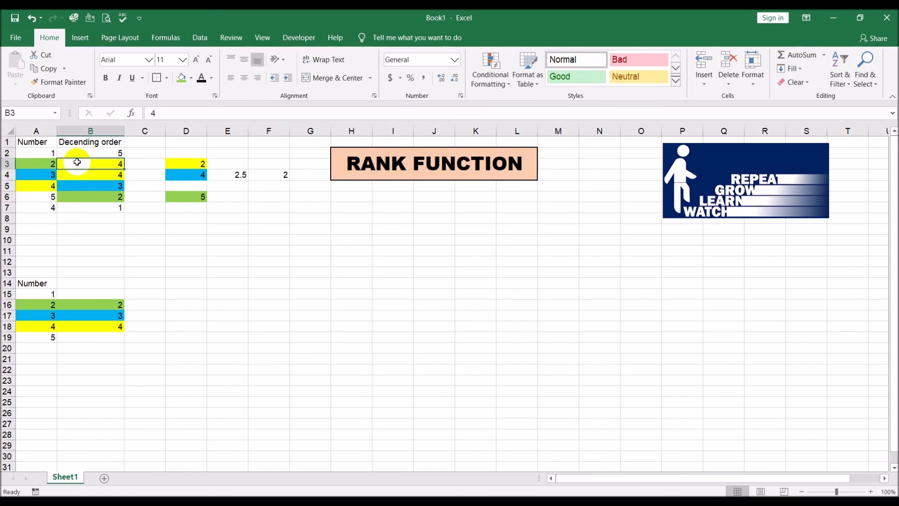
left_click(275, 174)
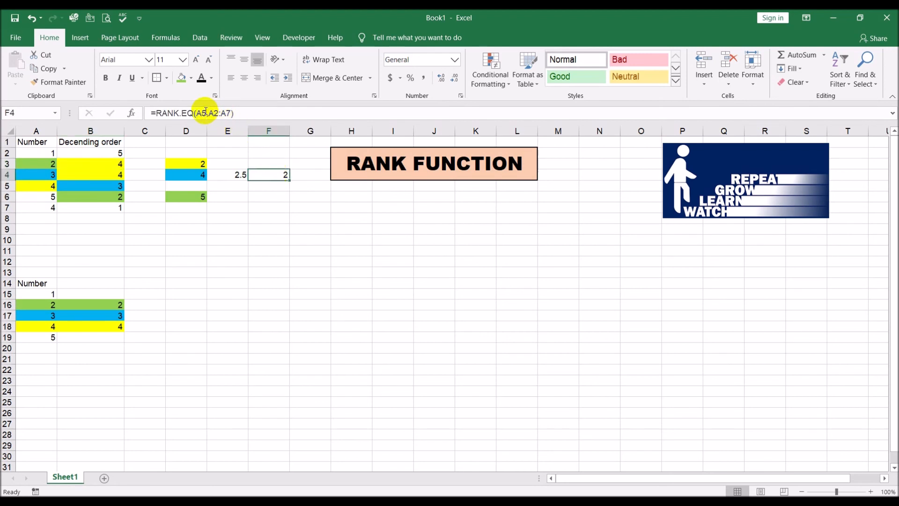
left_click(254, 119)
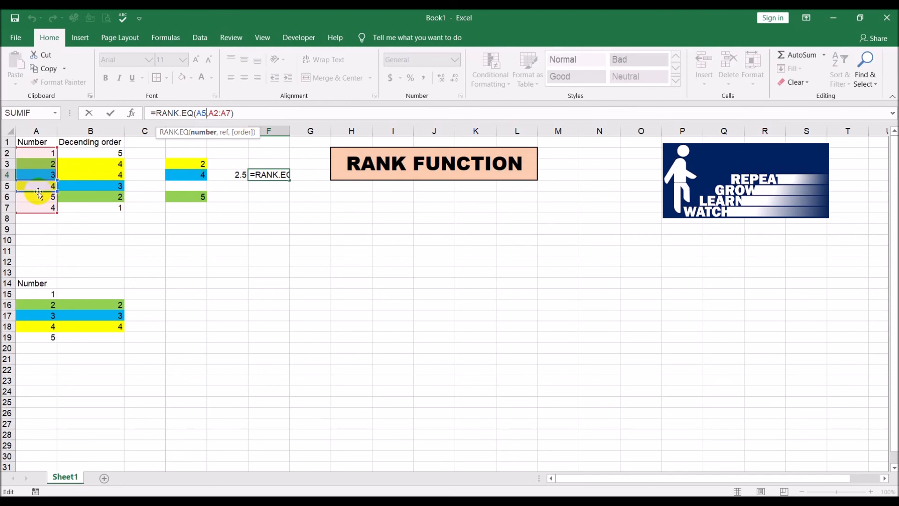
left_click(40, 207)
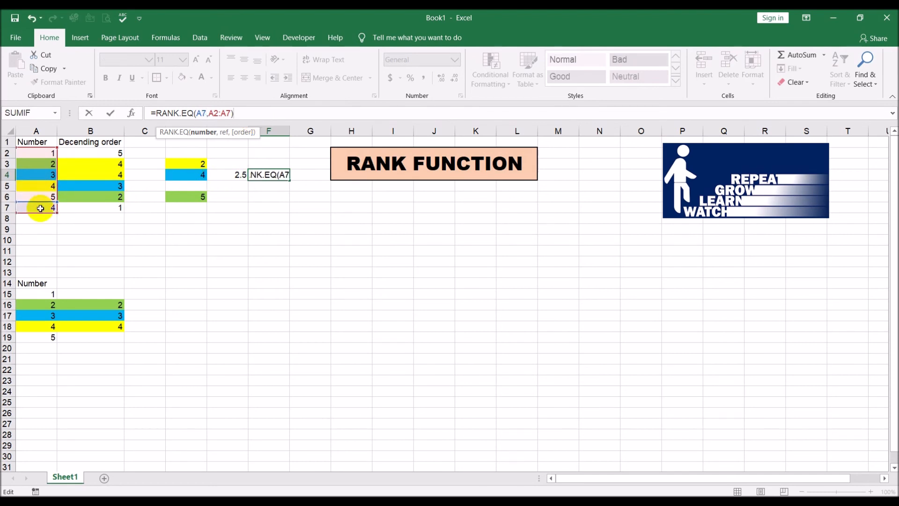
key("Return")
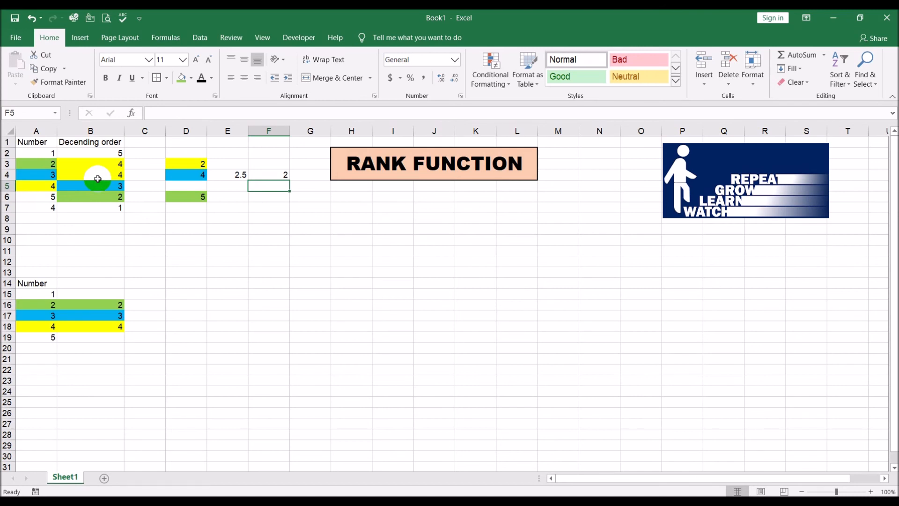
left_click(215, 259)
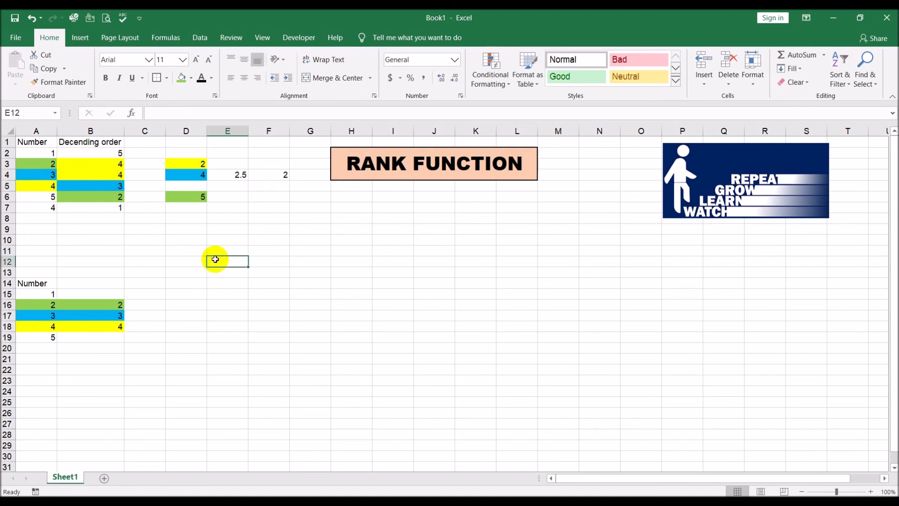